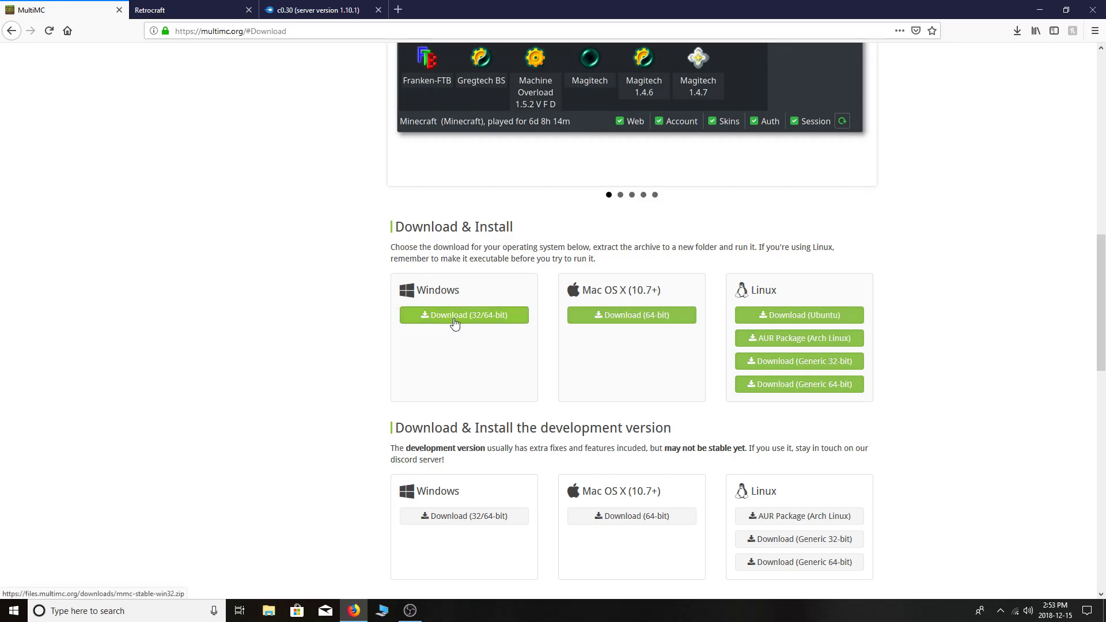
Download the Windows MultiMC archive, mmc-stable-win32.zip, in Firefox.
left_click(495, 315)
left_click(171, 168)
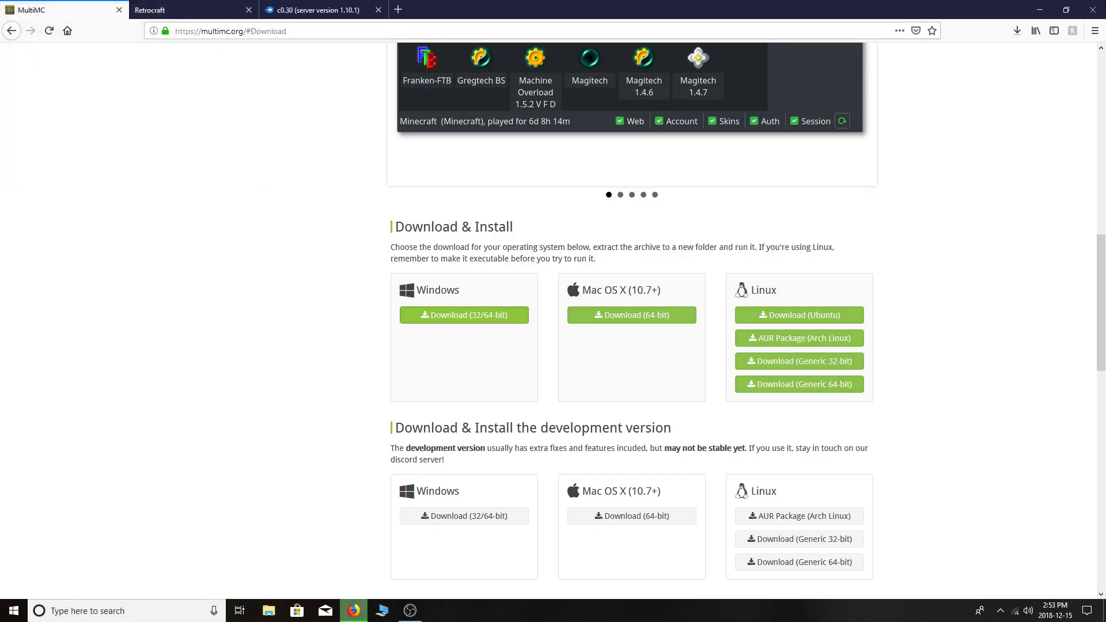
left_click(1066, 10)
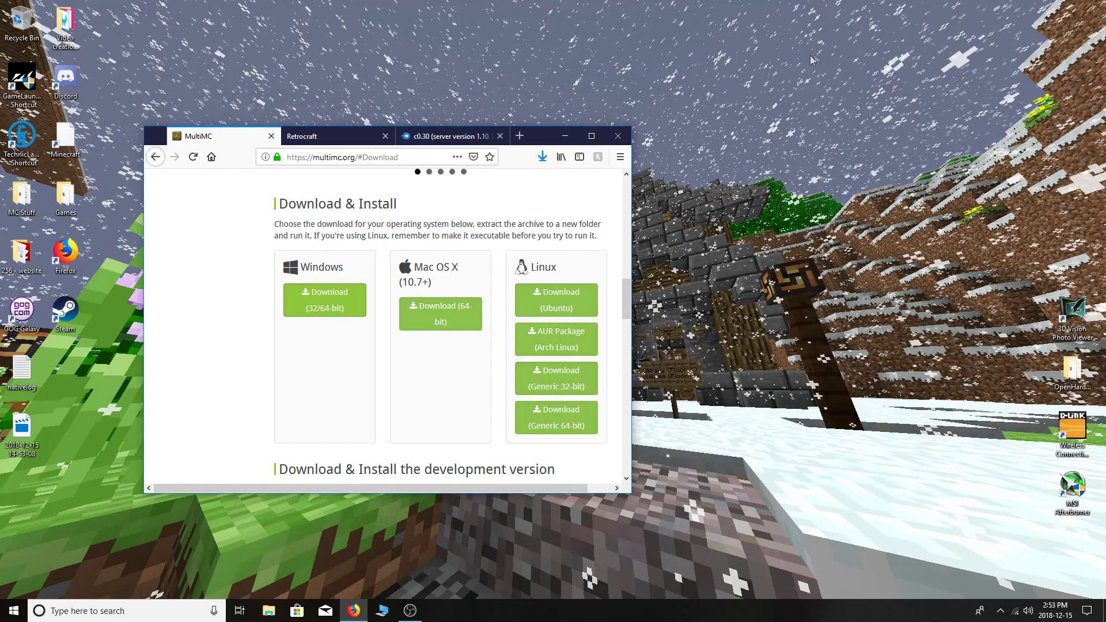
Drag mmc-stable-win32.zip from the downloads list onto the desktop and minimize Firefox.
left_click(542, 157)
left_click_drag(351, 189, 763, 199)
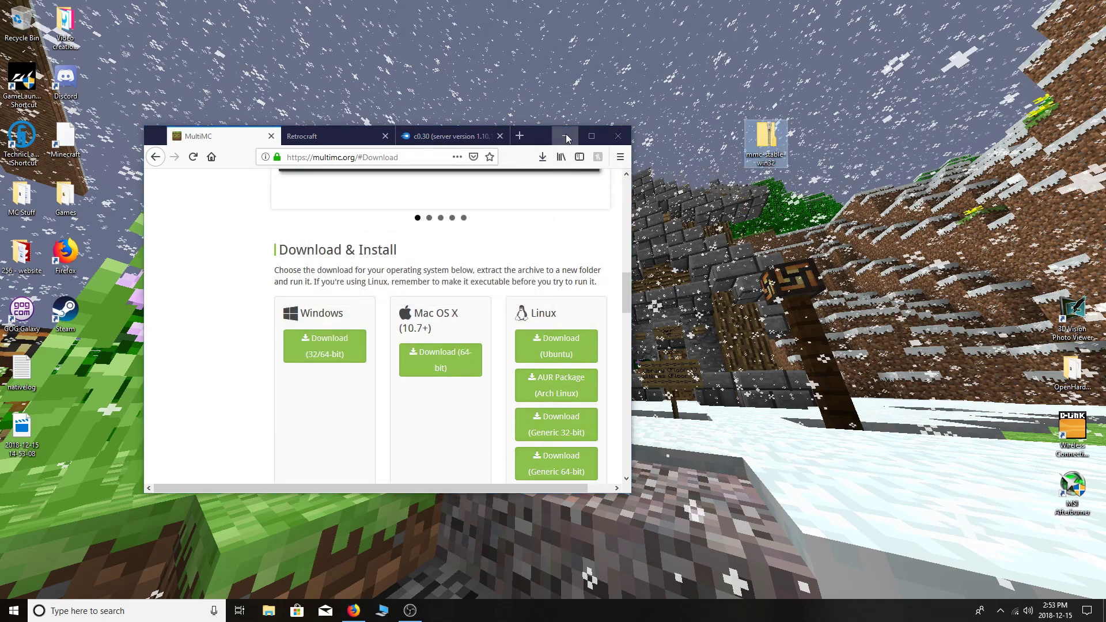
left_click(565, 136)
left_click_drag(766, 135, 464, 248)
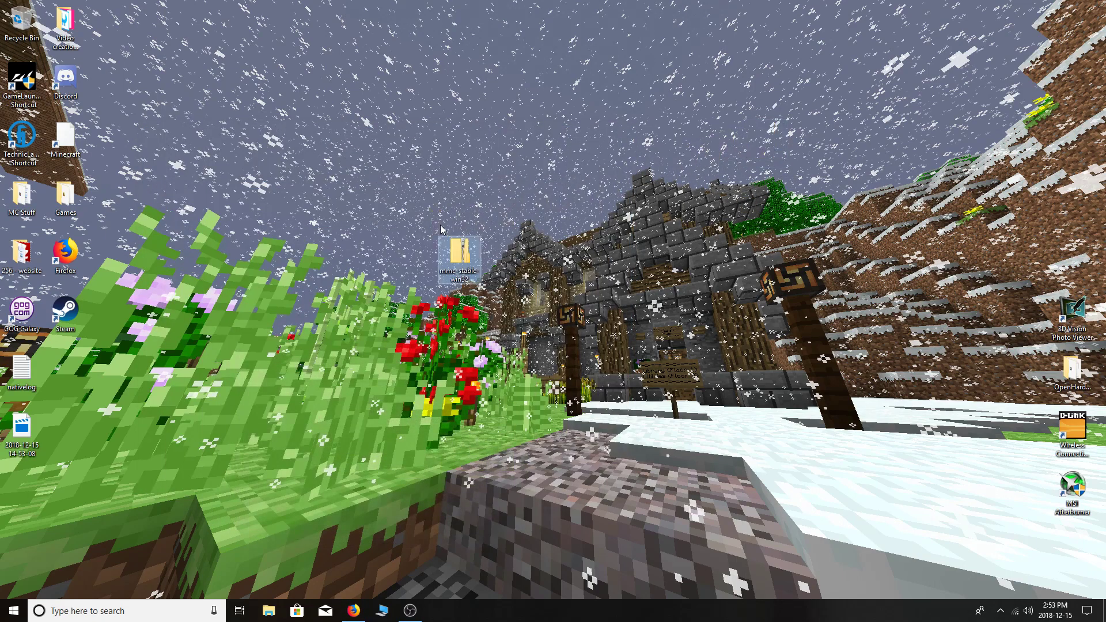
Extract the zip with 7-Zip into an mmc-stable-win32 folder beside it.
right_click(465, 253)
mouse_move(503, 288)
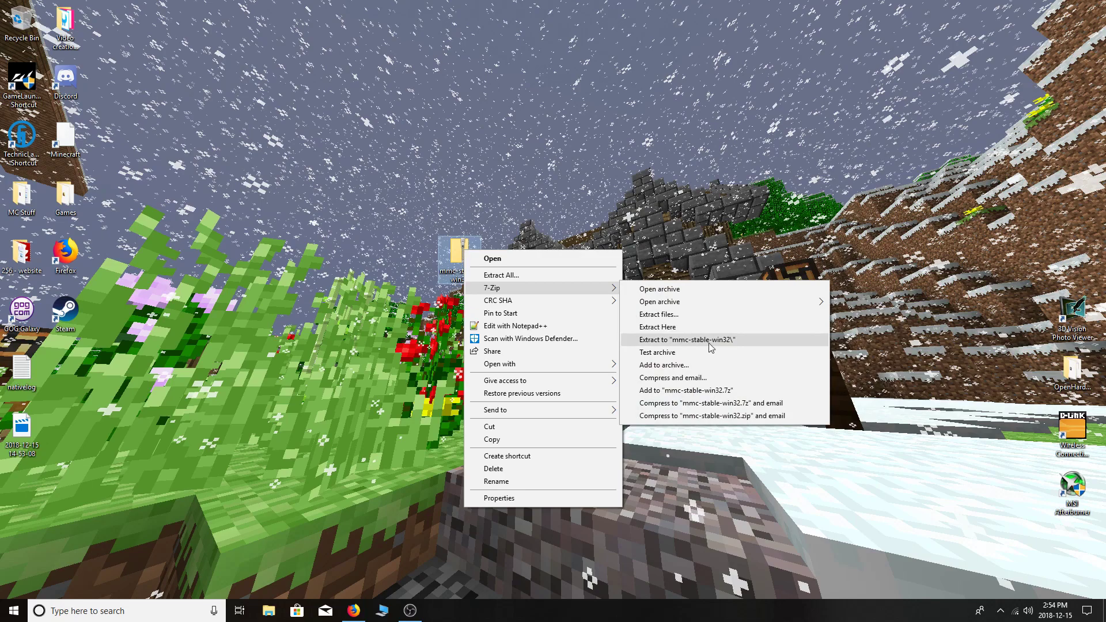
left_click(730, 341)
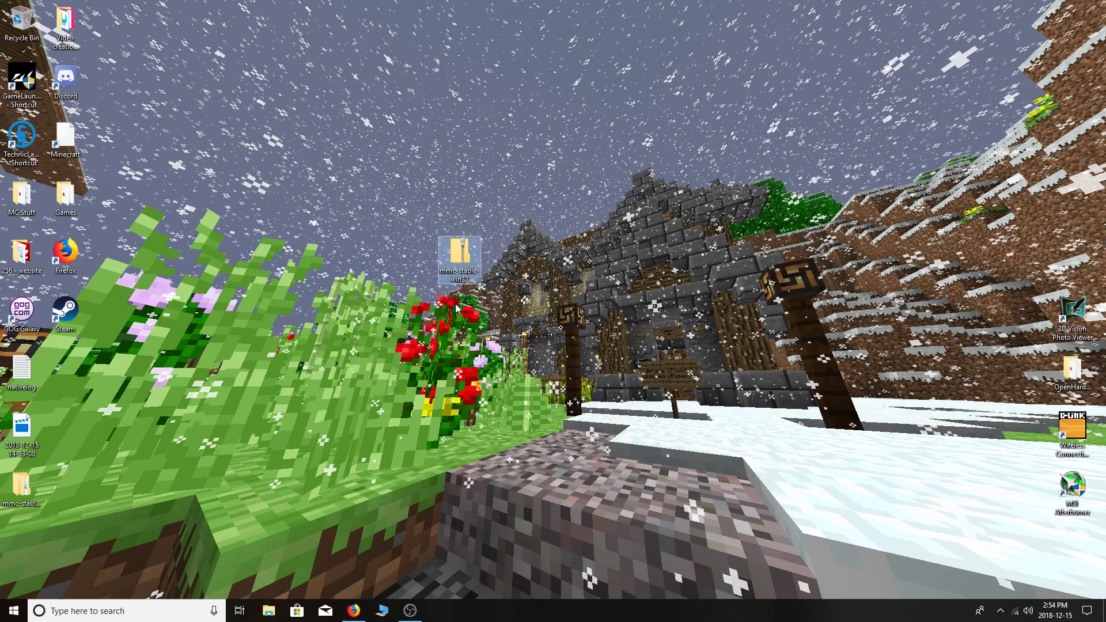
left_click_drag(21, 487, 509, 260)
Open mmc-stable-win32\MultiMC in a maximized window and launch MultiMC.exe.
double_click(504, 253)
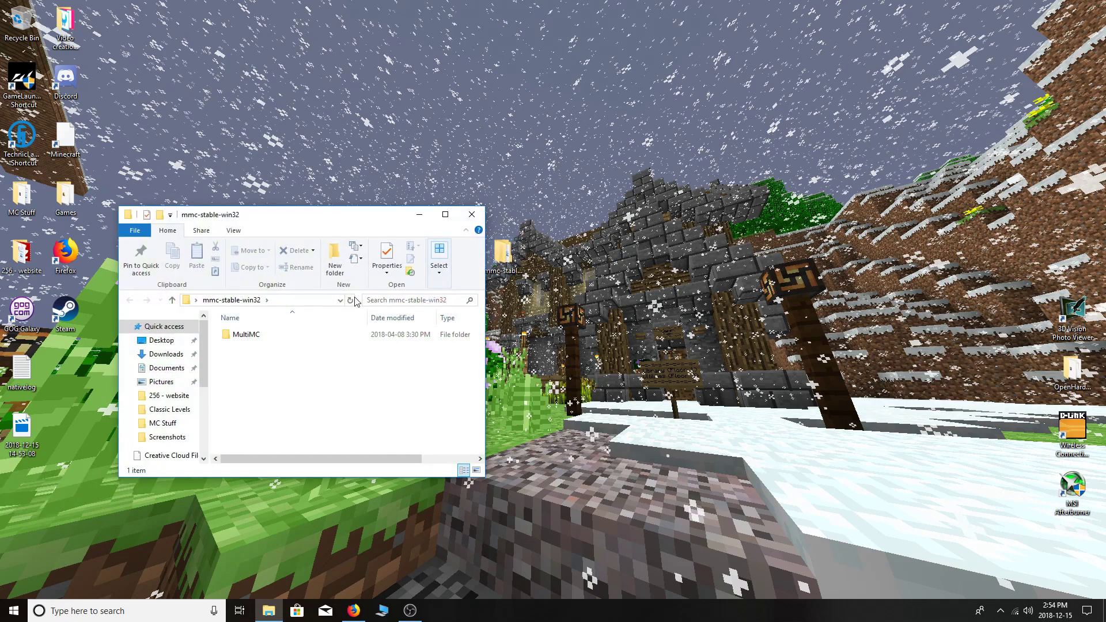
double_click(287, 336)
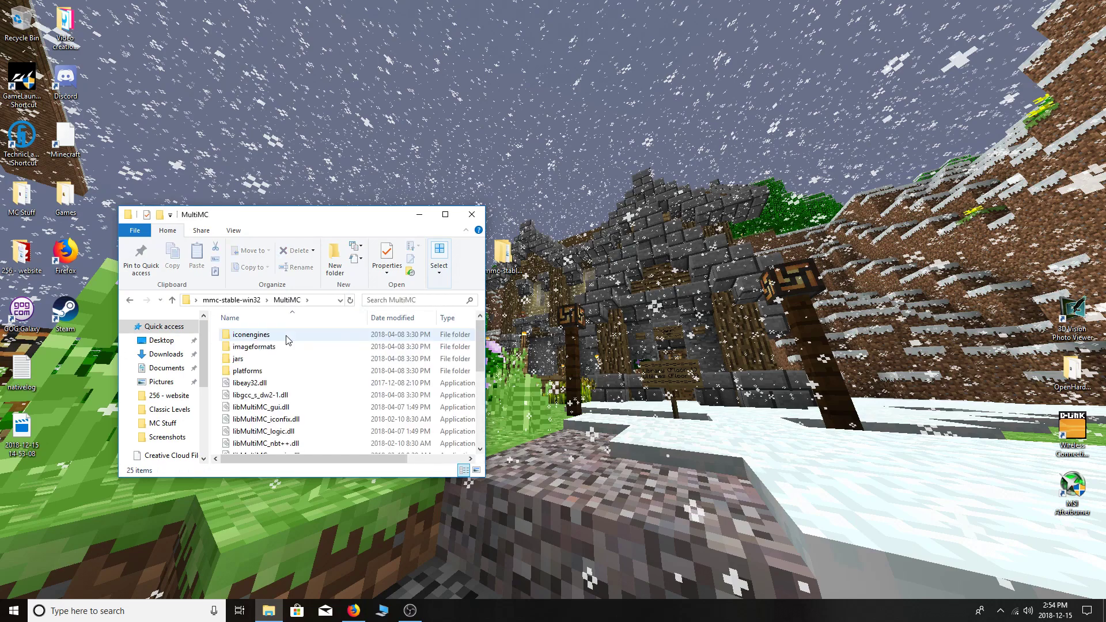
scroll(288, 340, "down", 3)
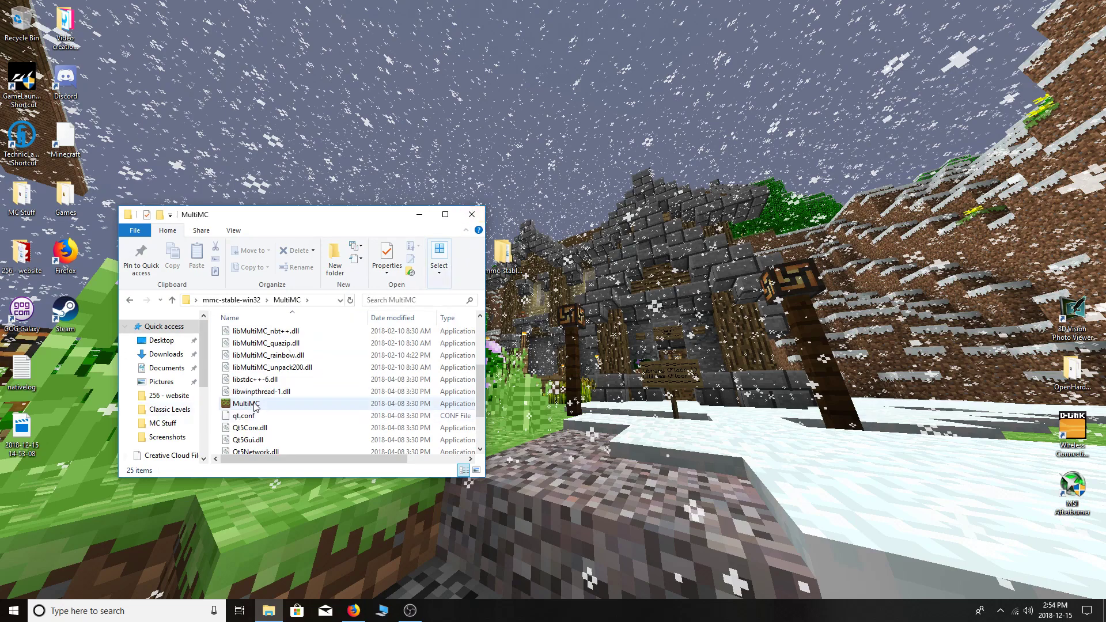
left_click(445, 215)
double_click(178, 306)
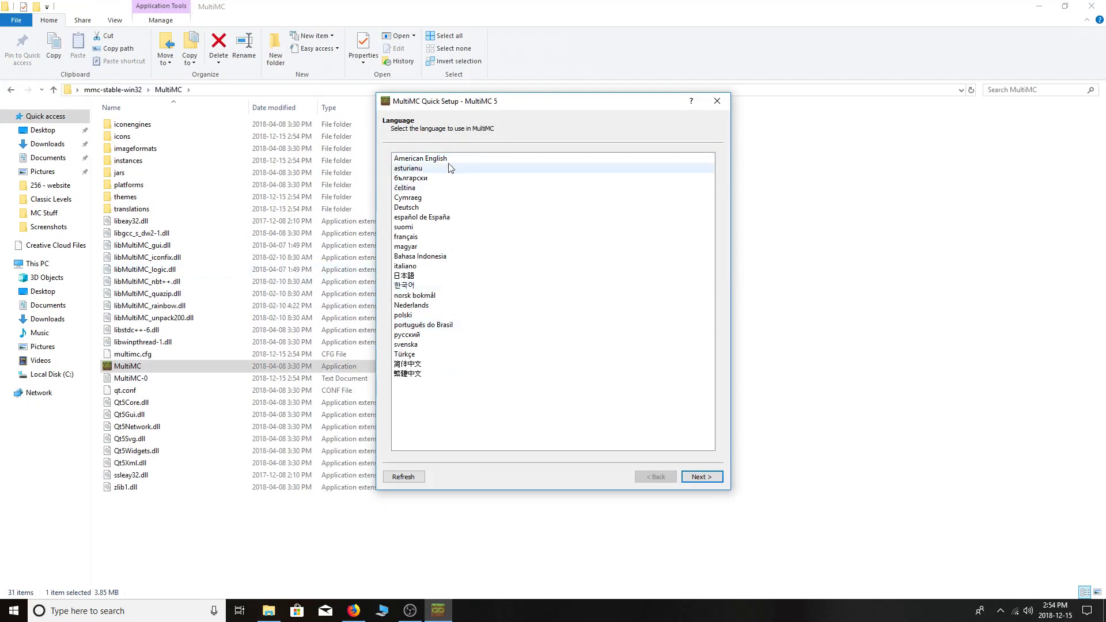
Choose American English, set maximum memory allocation to 4072 MB, and finish Quick Setup.
left_click(418, 158)
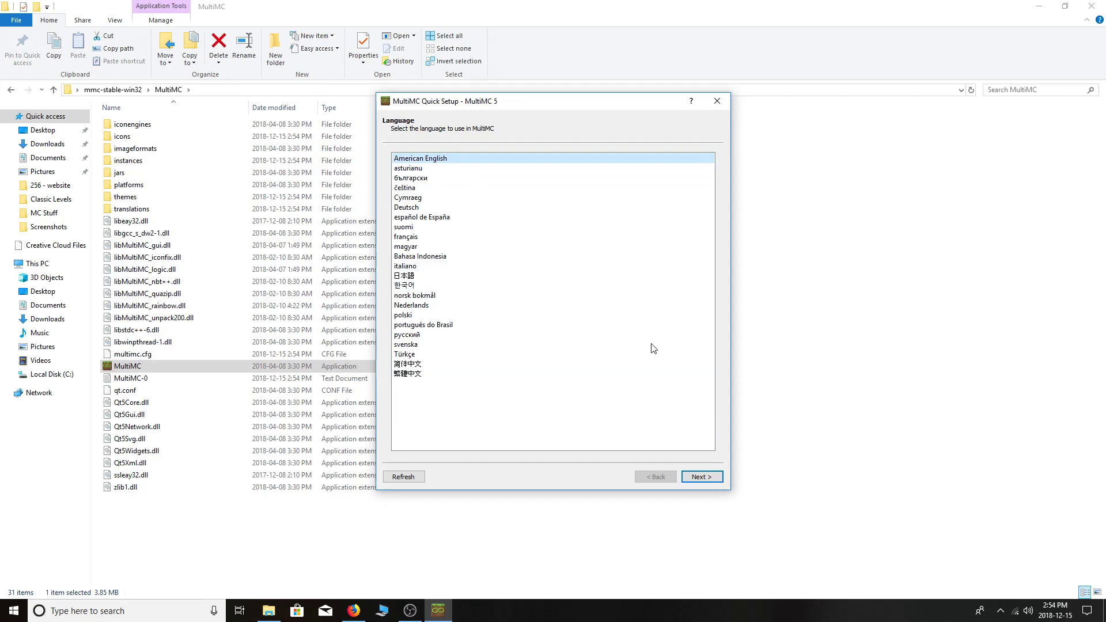
left_click(701, 477)
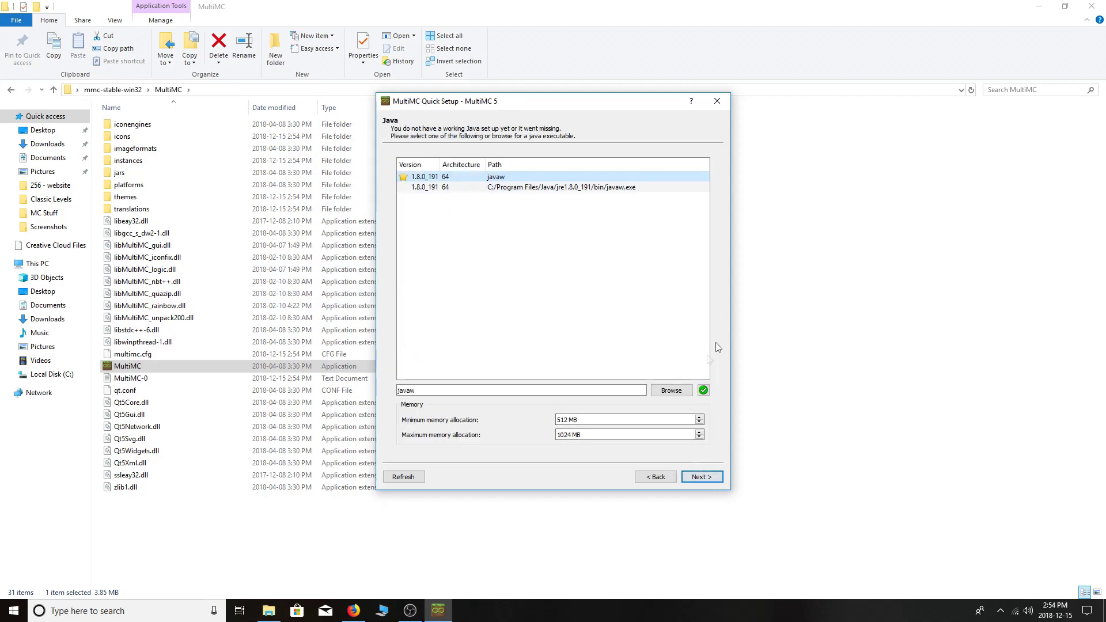
left_click_drag(582, 435, 547, 433)
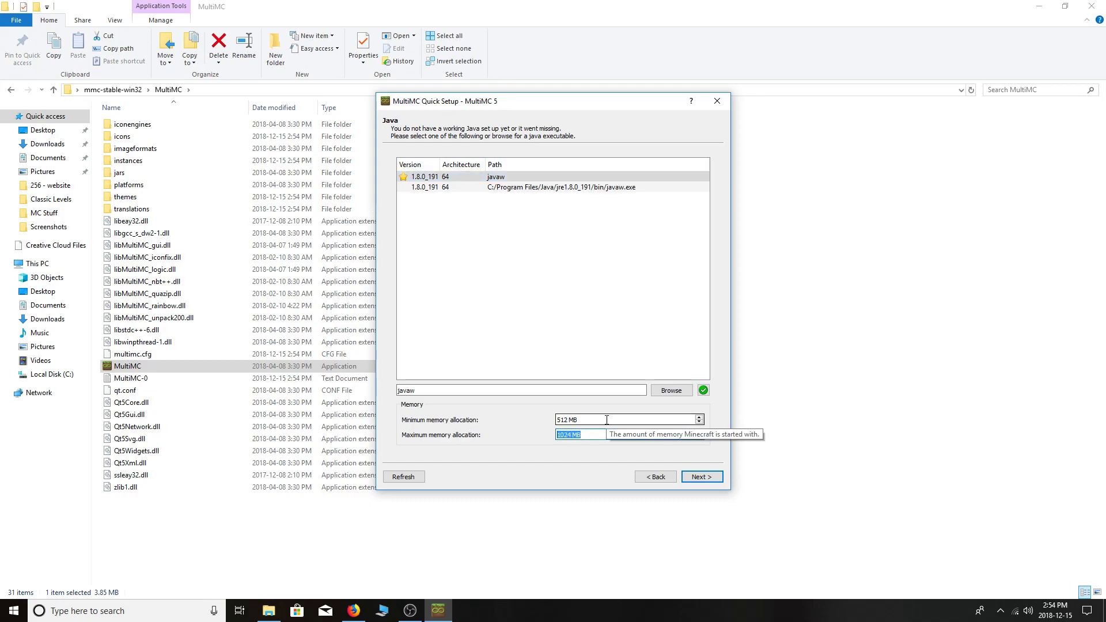
key("BackSpace")
type("4072")
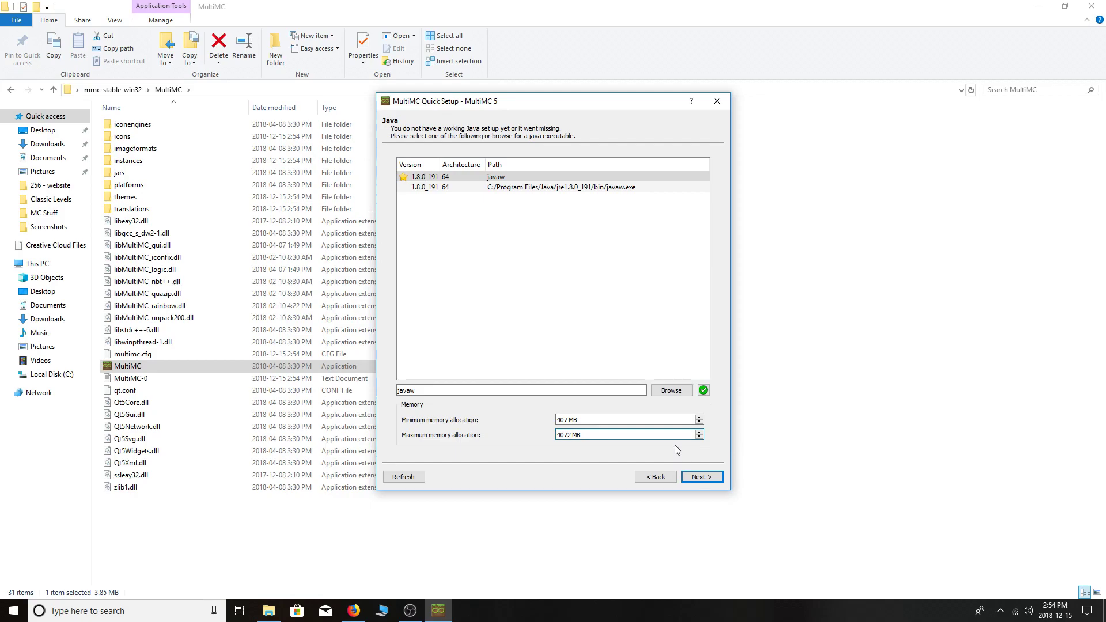
left_click(705, 478)
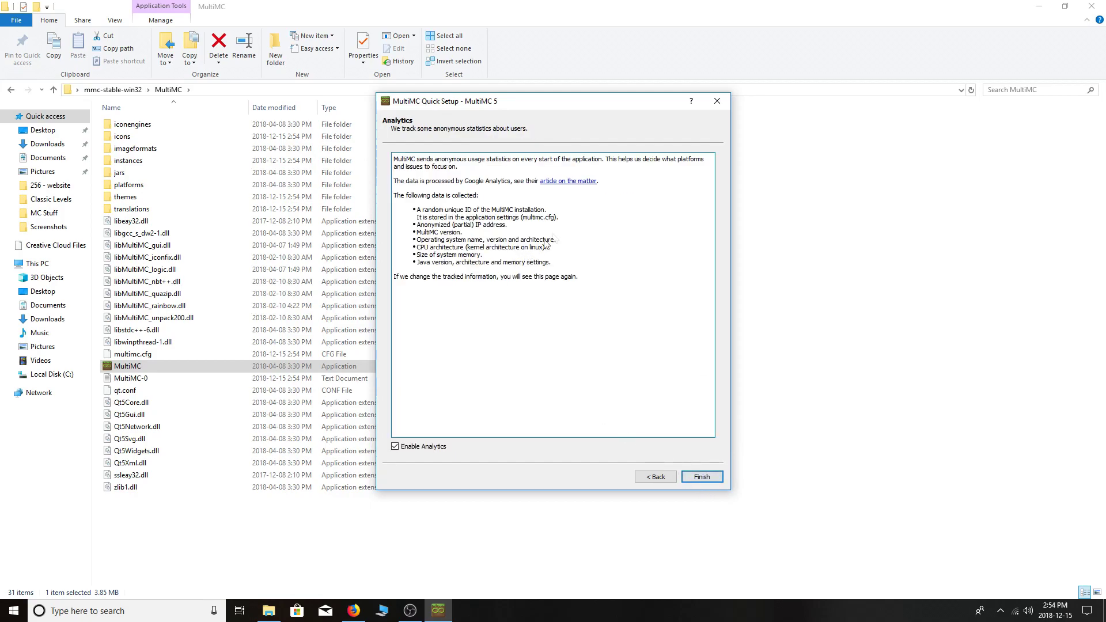
left_click(700, 478)
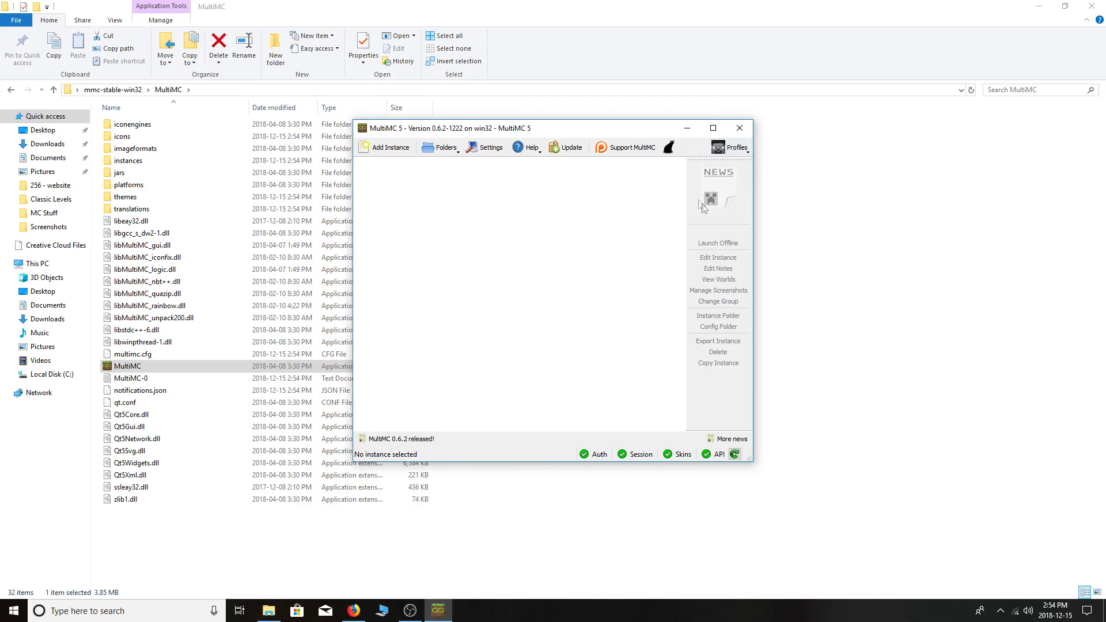
In Manage Accounts, add a Mojang account with its e-mail and password, then close Settings.
left_click(737, 150)
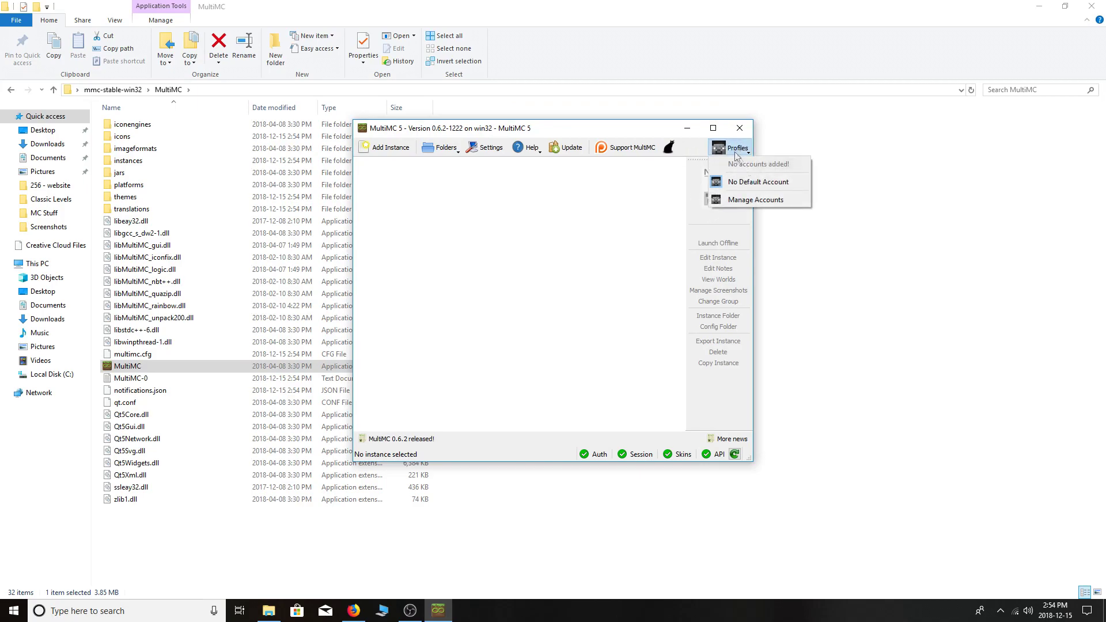
left_click(736, 201)
left_click(675, 192)
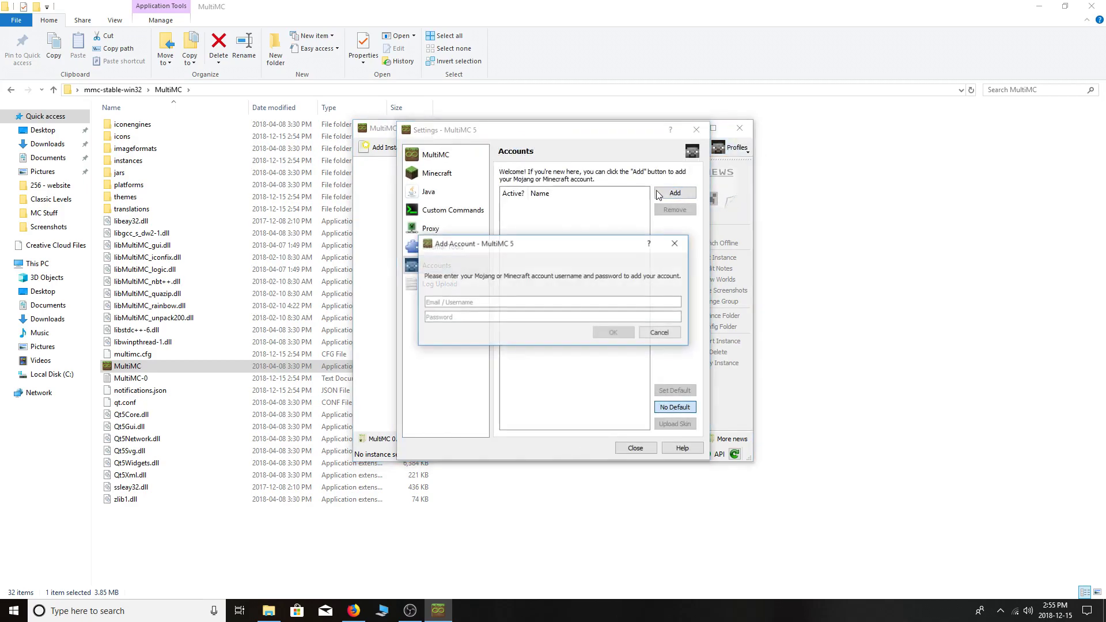
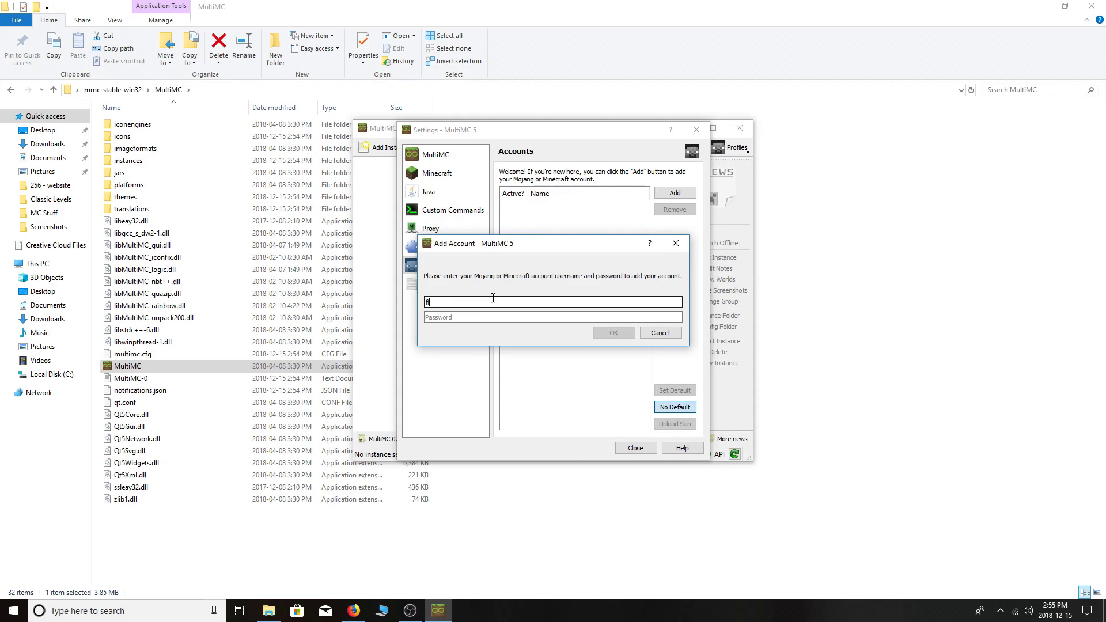
left_click(493, 318)
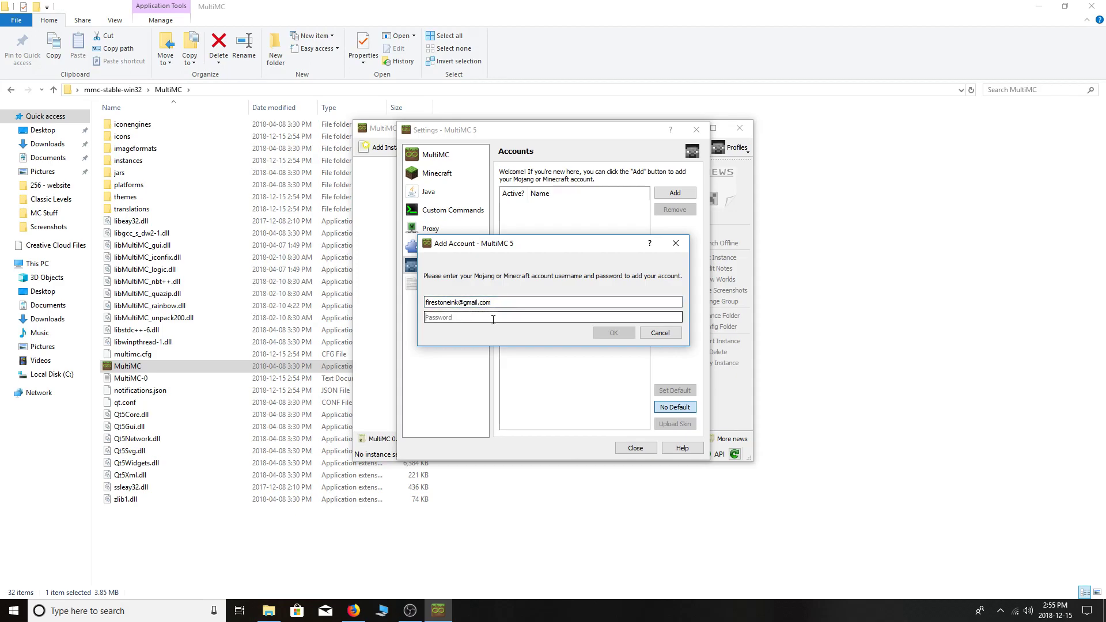
type("*")
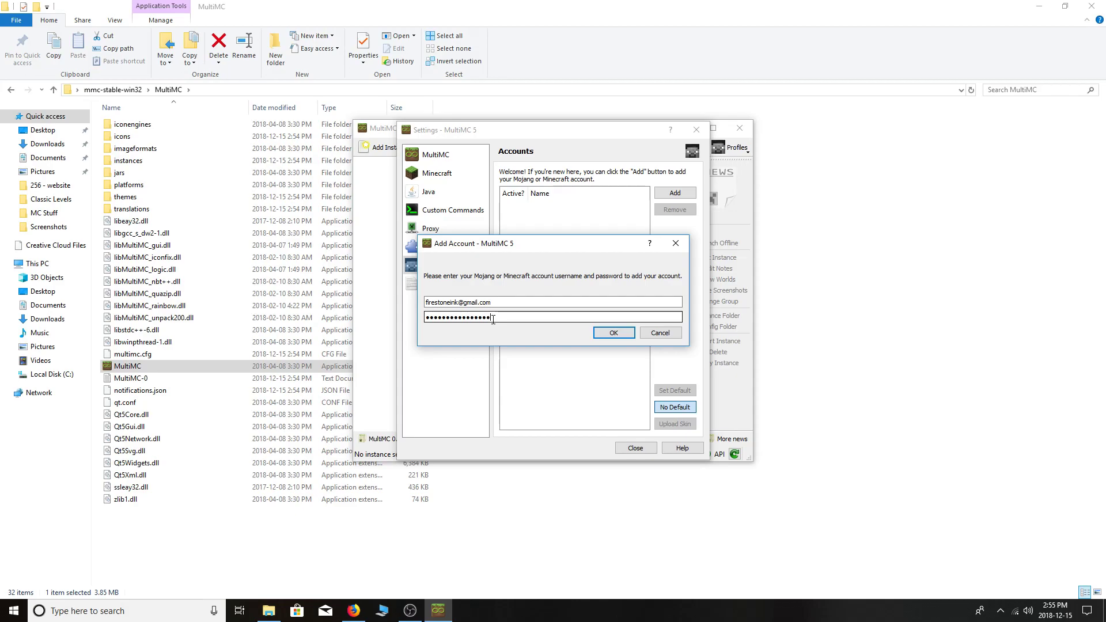
left_click(605, 335)
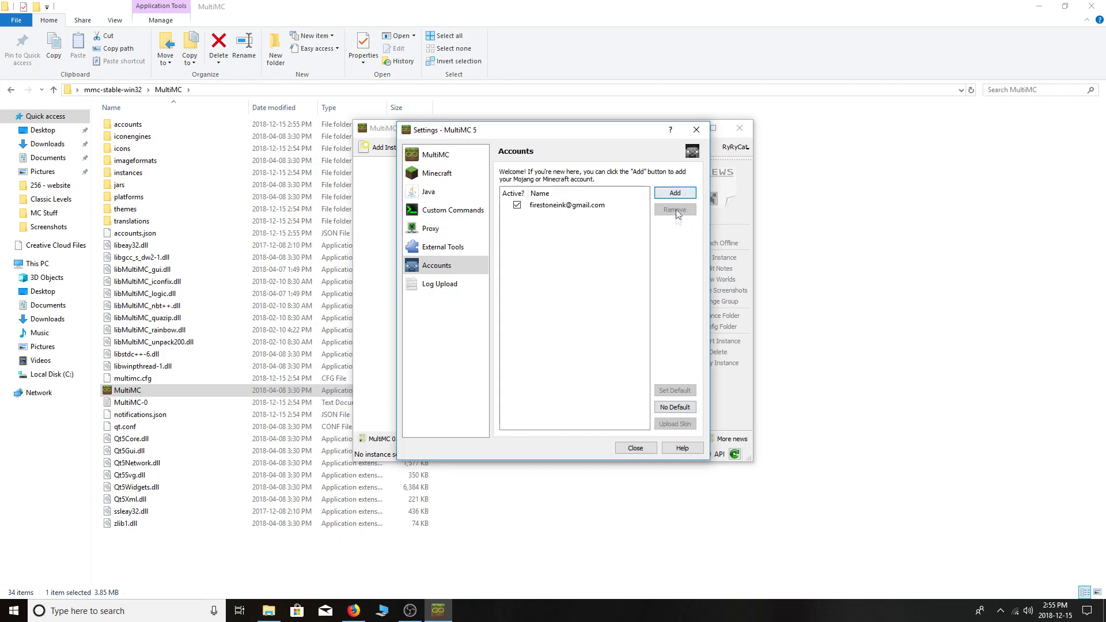
left_click(696, 130)
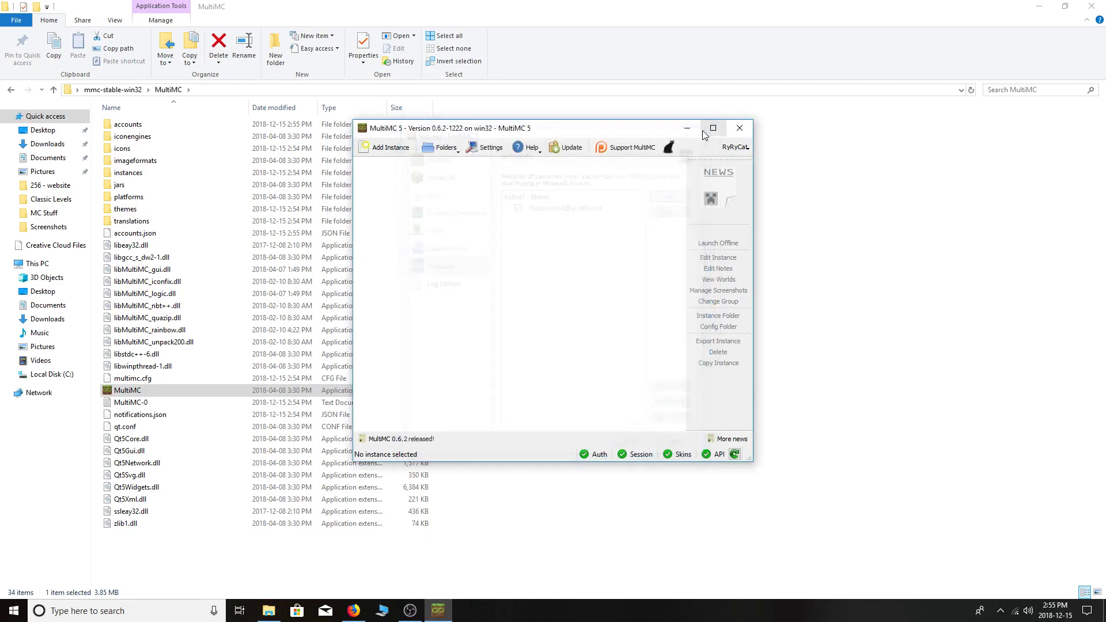
Show old snapshots, alphas and betas, then create a vanilla instance from version c0.30_01c.
left_click(380, 150)
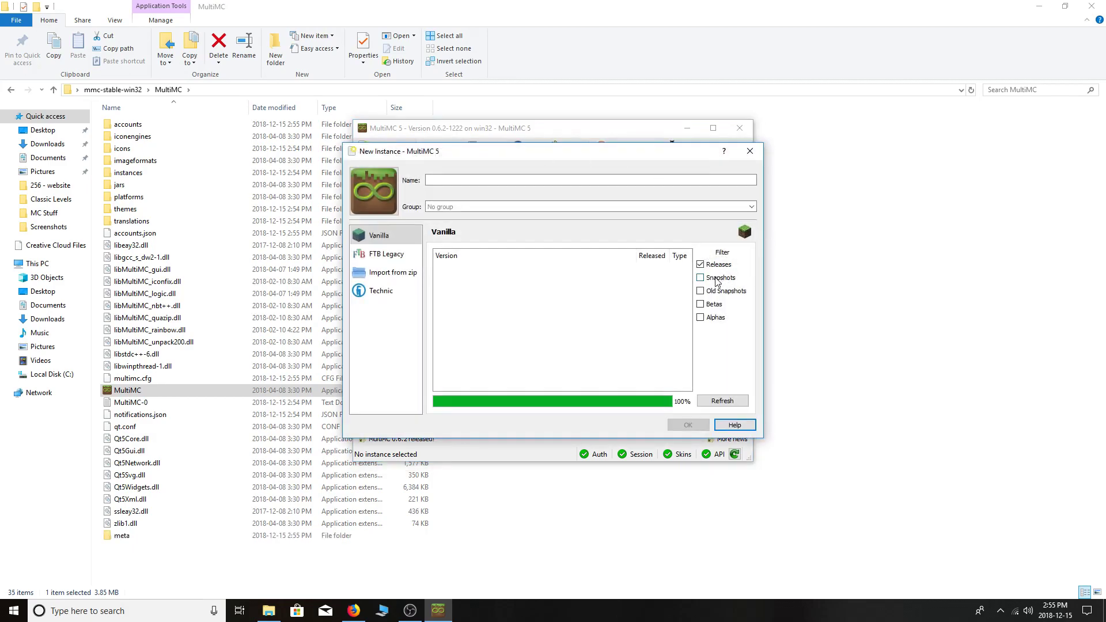
left_click(717, 280)
left_click(709, 305)
left_click(708, 318)
left_click(698, 295)
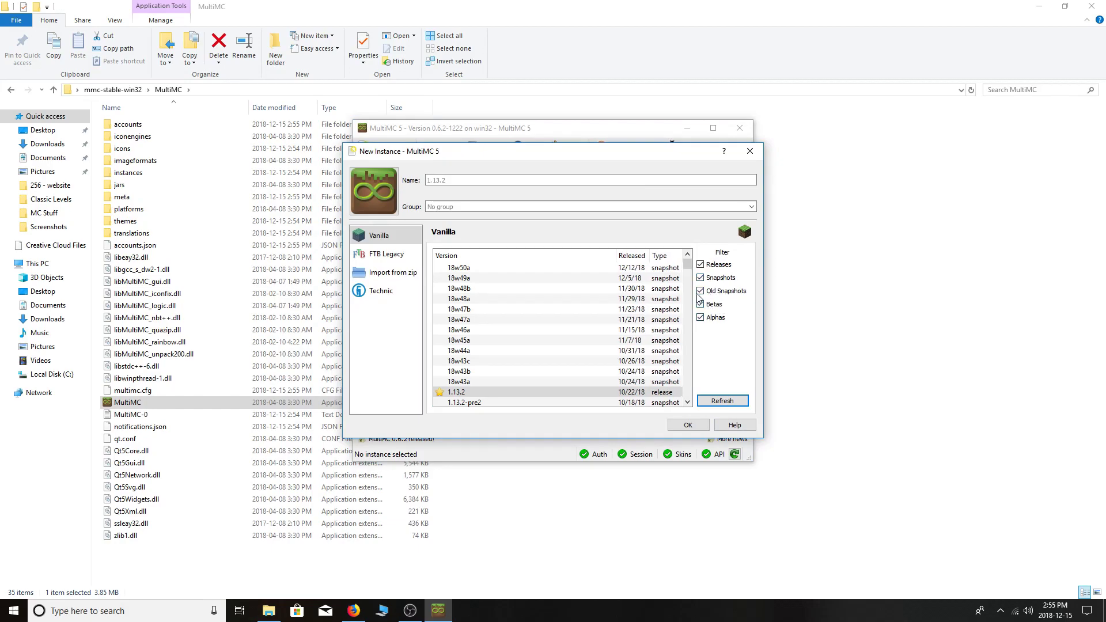
left_click_drag(687, 266, 677, 403)
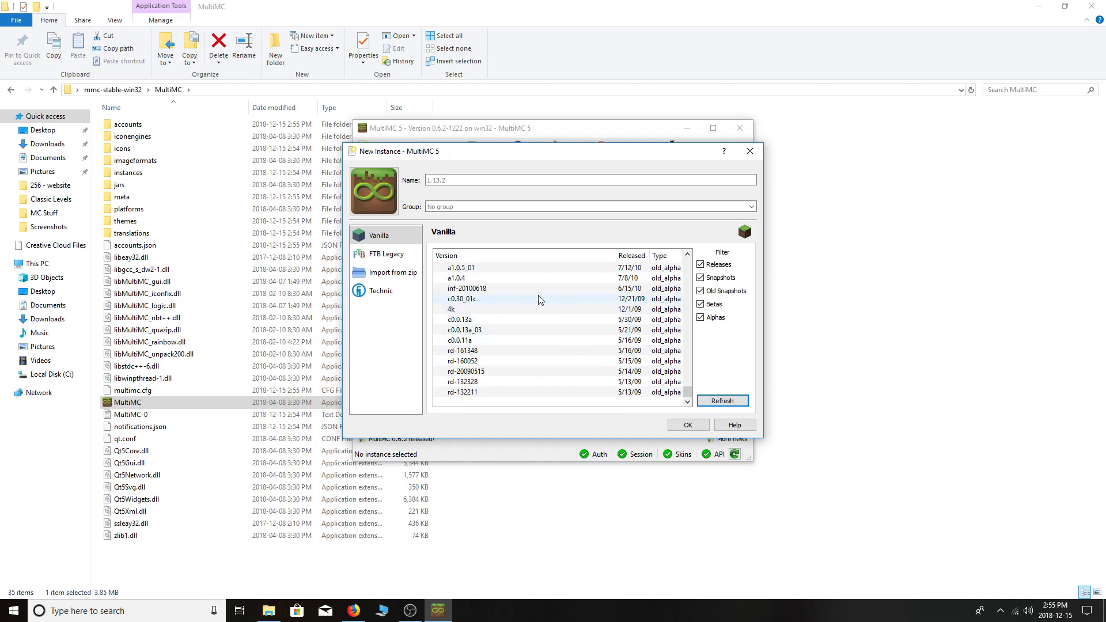
left_click(472, 300)
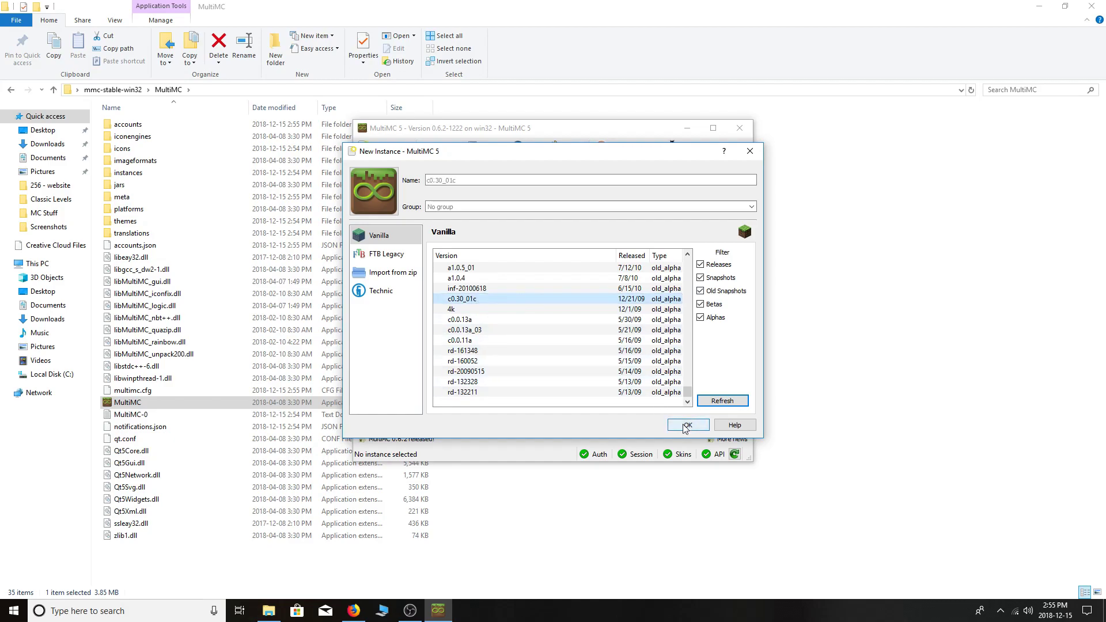
left_click(464, 181)
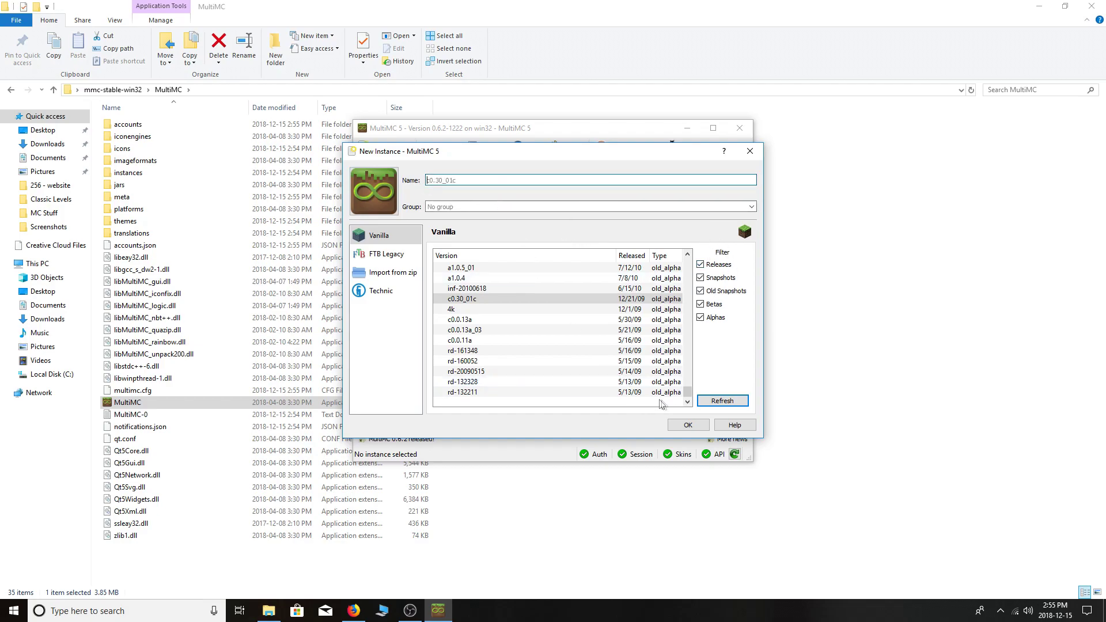
left_click(695, 429)
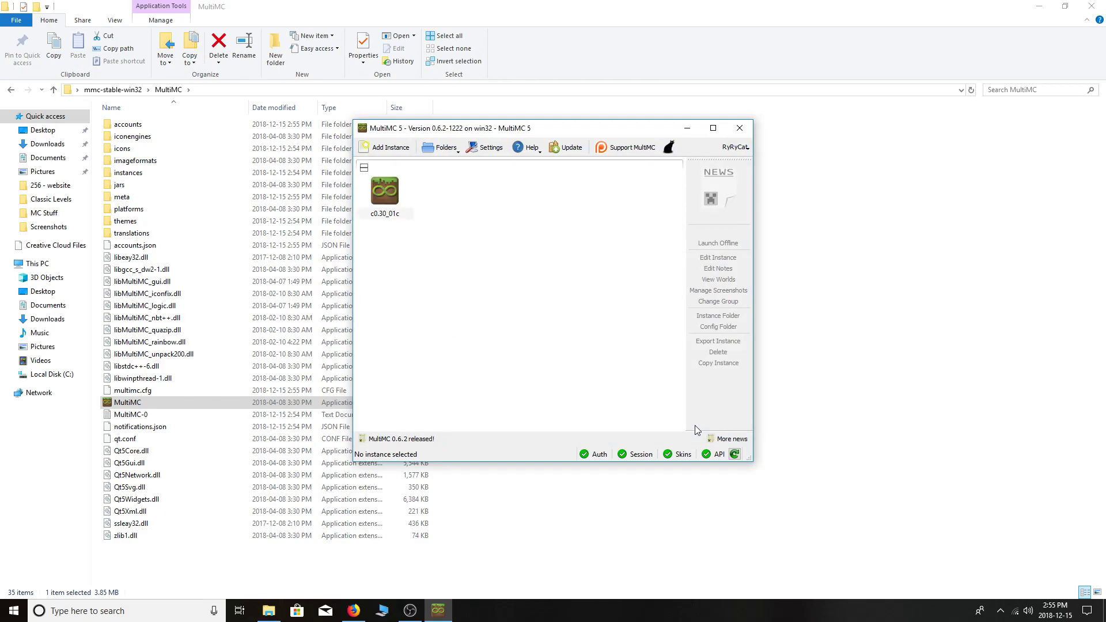
Enable Java arguments for c0.30_01c: -Dhttp.proxyHost=classic.retrocraft.net -Dhttp.proxyPort=80.
left_click(388, 198)
right_click(388, 195)
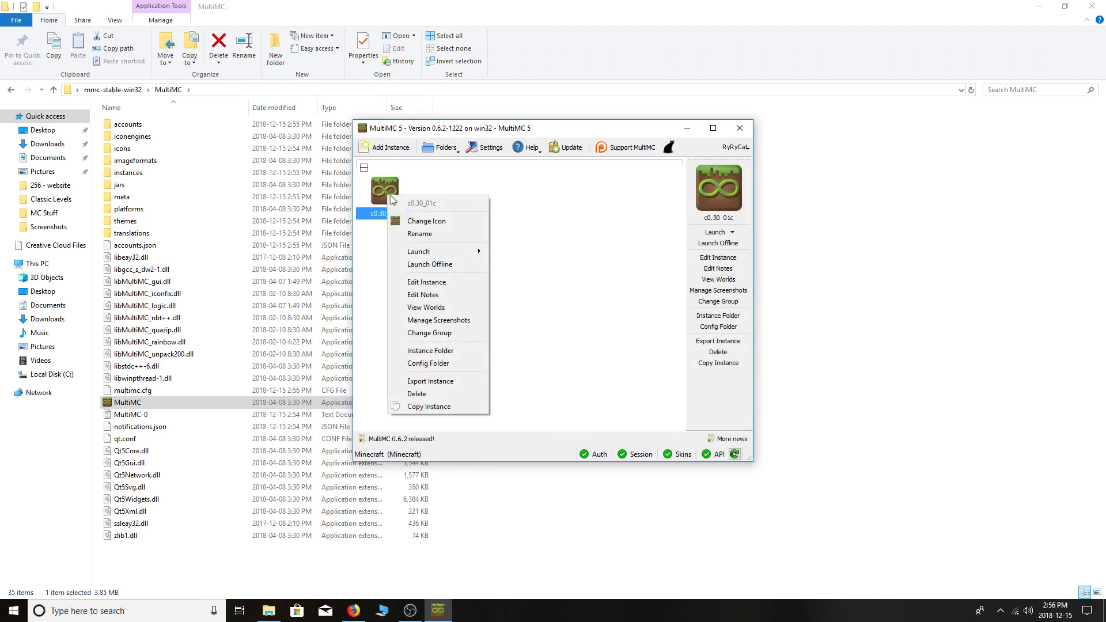
left_click(434, 282)
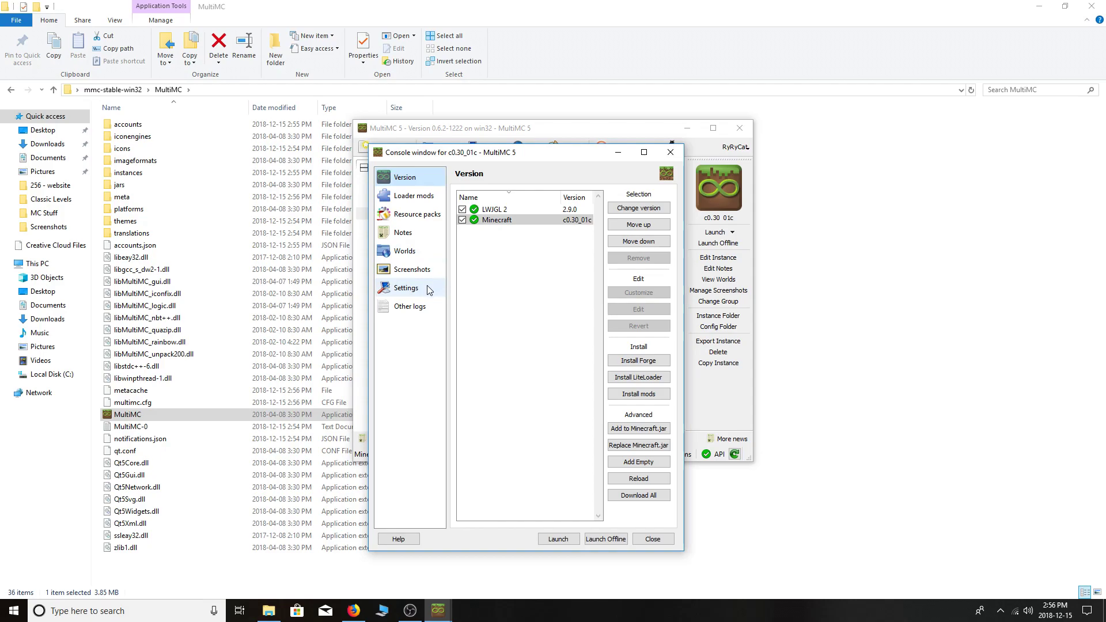
left_click(420, 290)
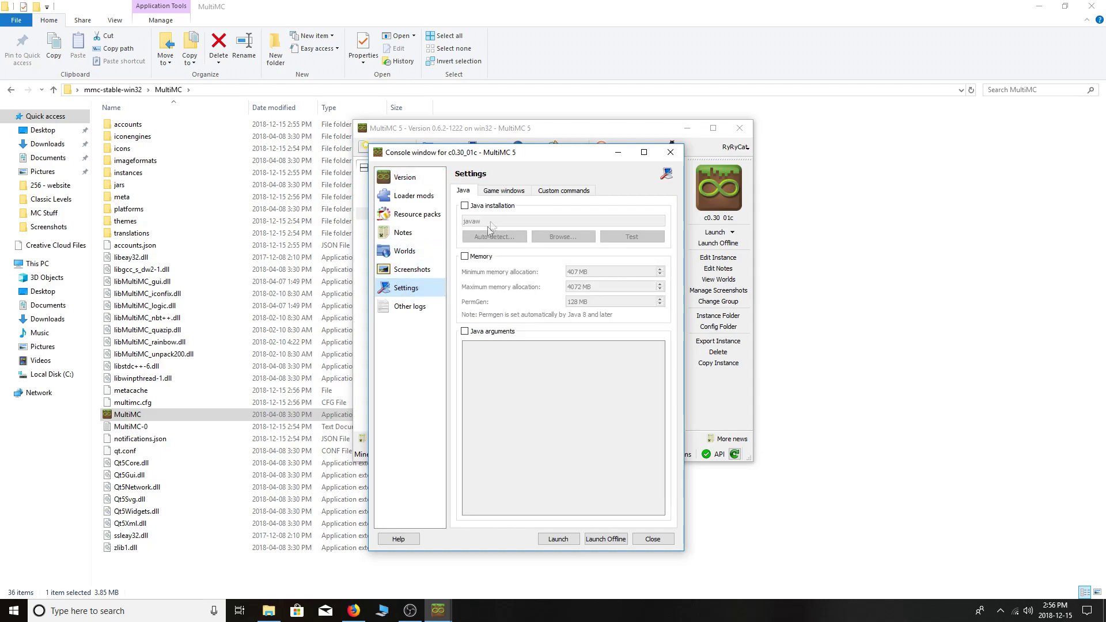
left_click(467, 332)
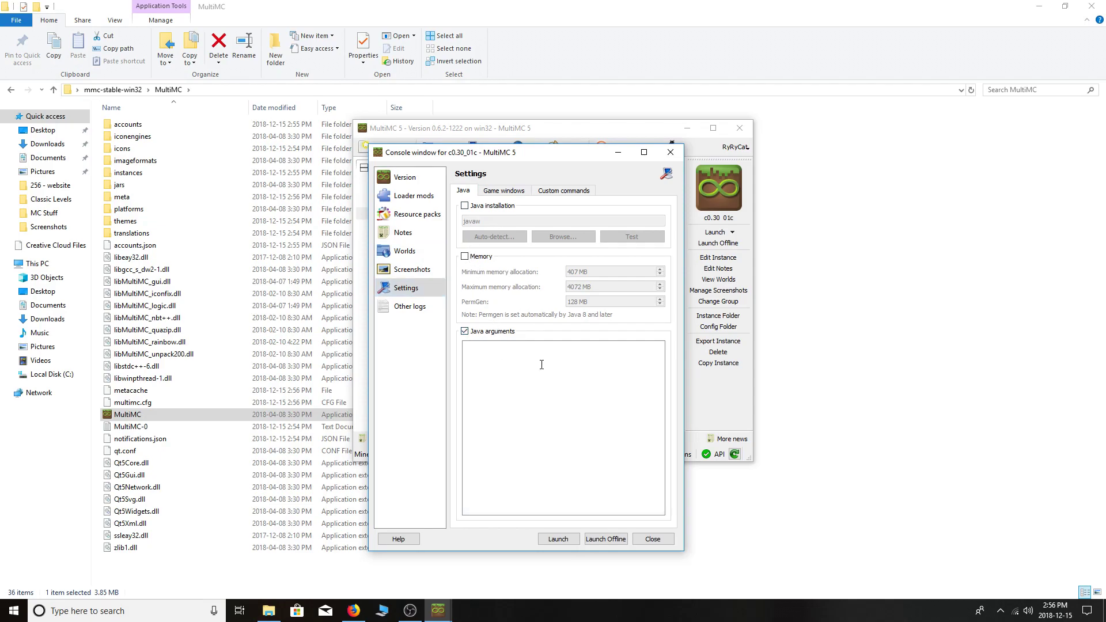
type("-Dhttp.proxyHost=classic.retrocraft.net -Dhttp.proxyPort=80")
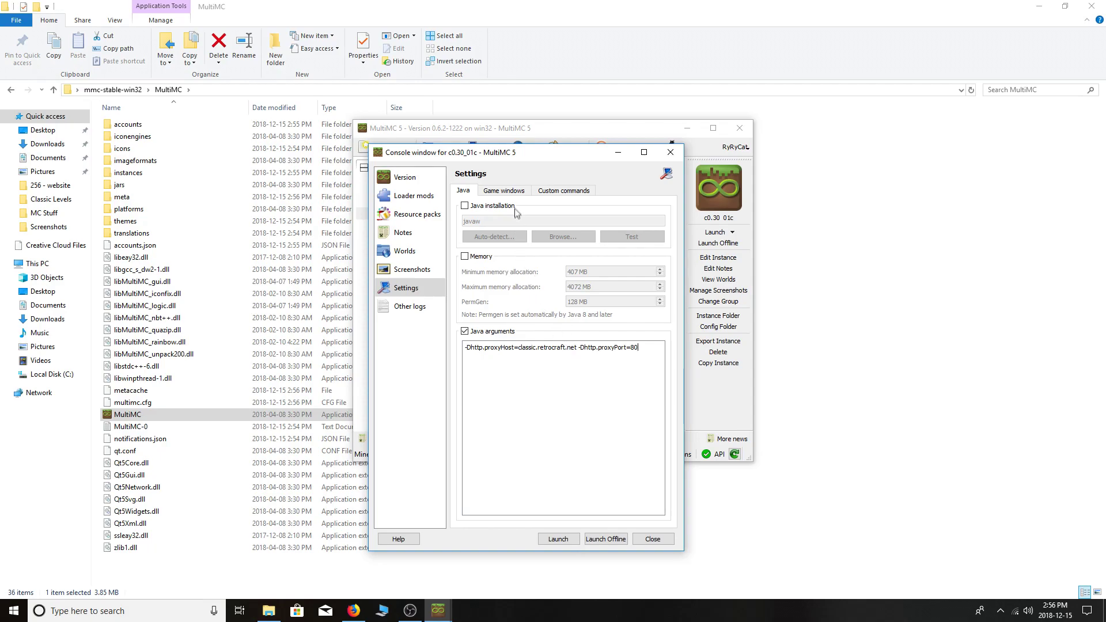
Enable a custom game window for c0.30_01c with width 1920 and height 1080.
left_click(501, 193)
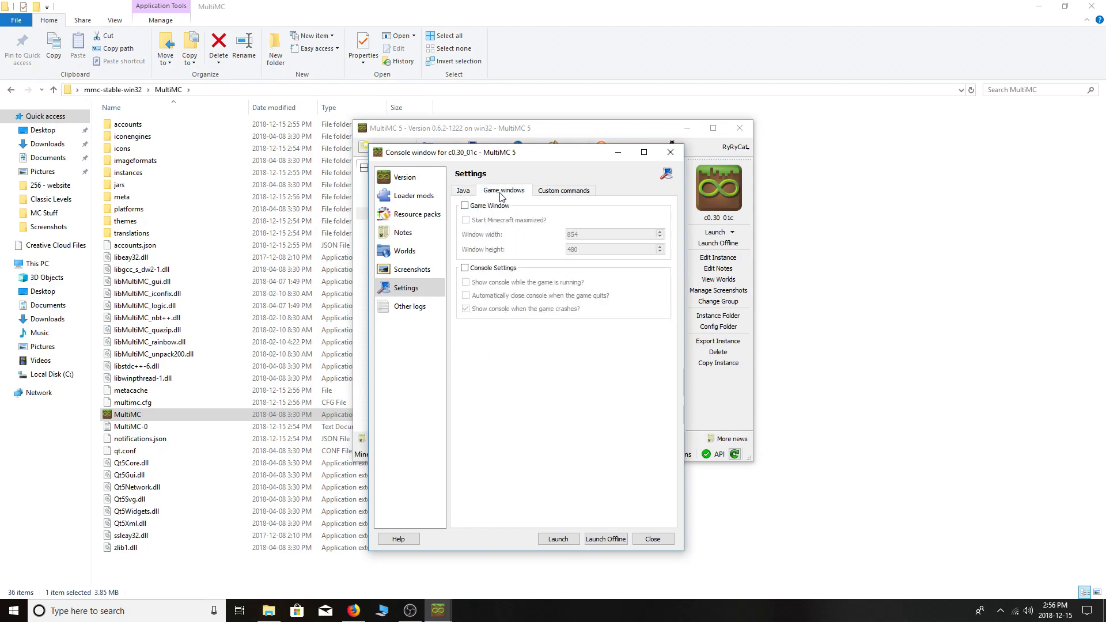
left_click(465, 206)
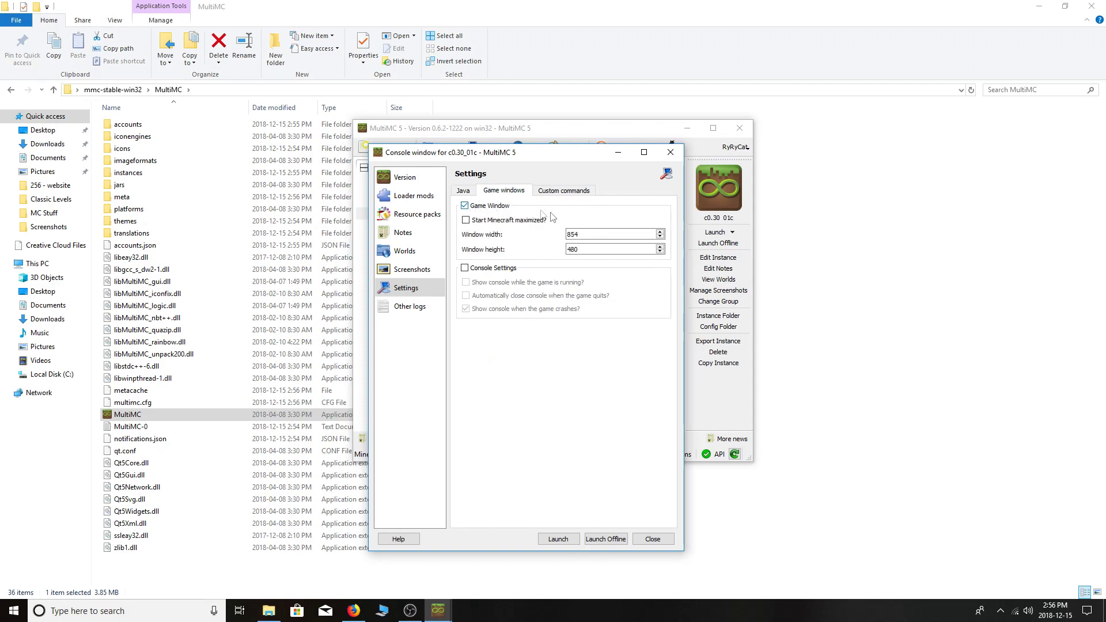
type("1920")
left_click(597, 249)
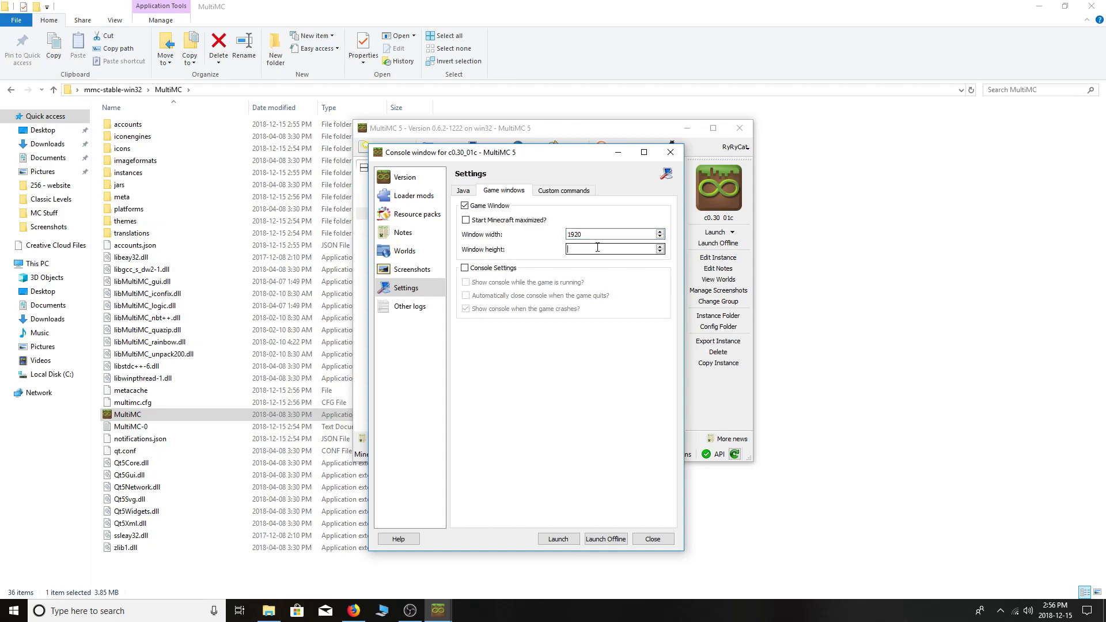
key("BackSpace")
key("BackSpace")
Close the instance editor and launch c0.30_01c into classic Minecraft.
left_click(653, 539)
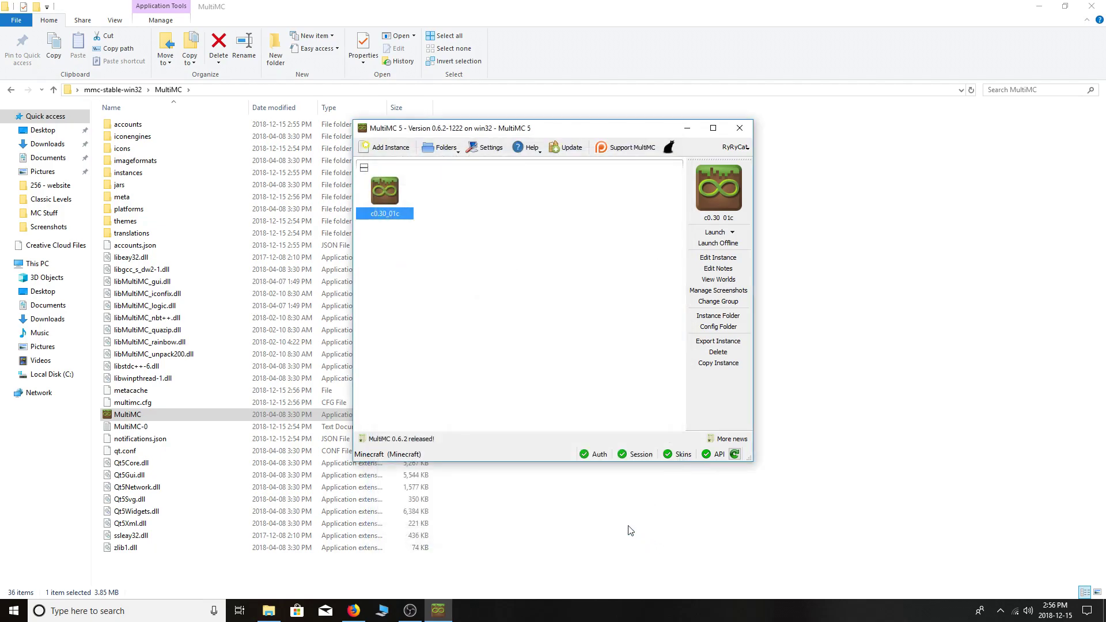
double_click(388, 198)
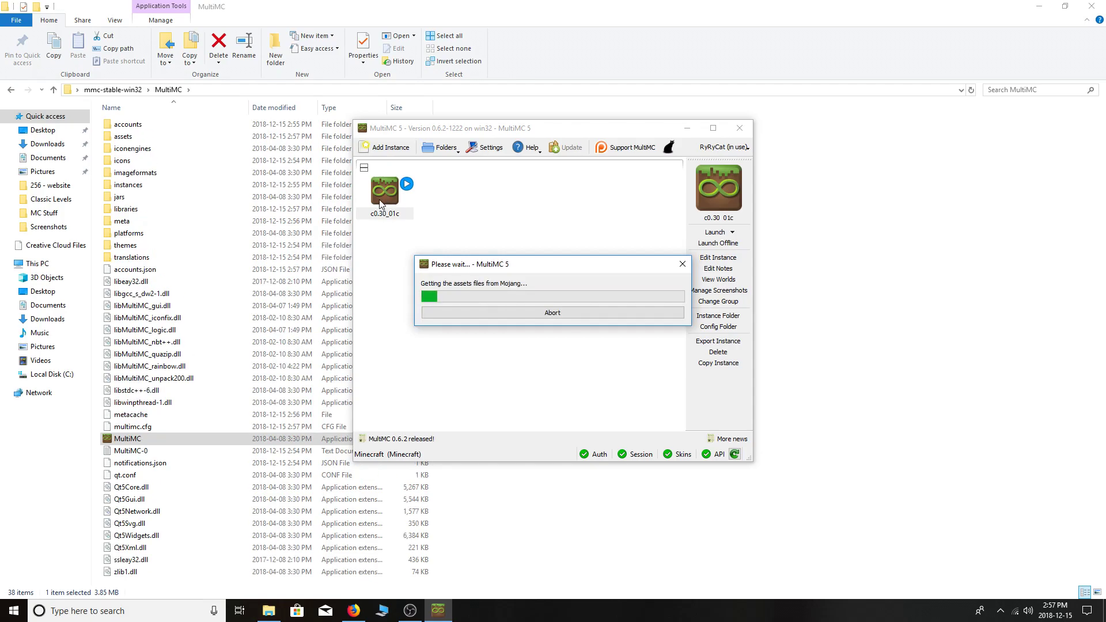
left_click(1049, 5)
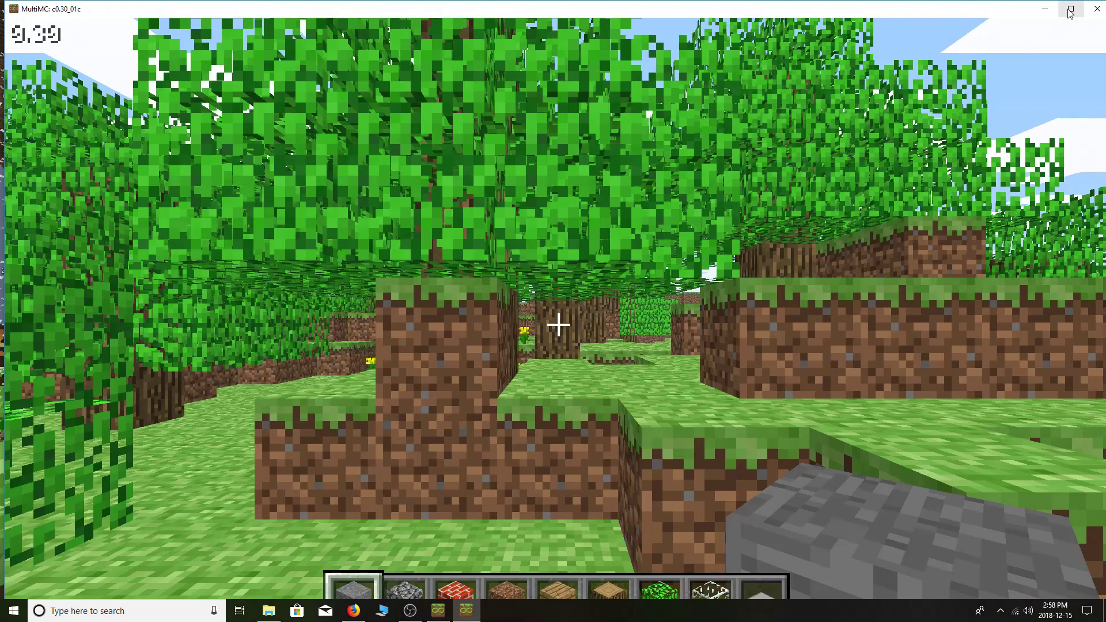
Maximize the classic Minecraft window, look around the world, and bring up the Game menu.
left_click(1070, 9)
left_click(1038, 45)
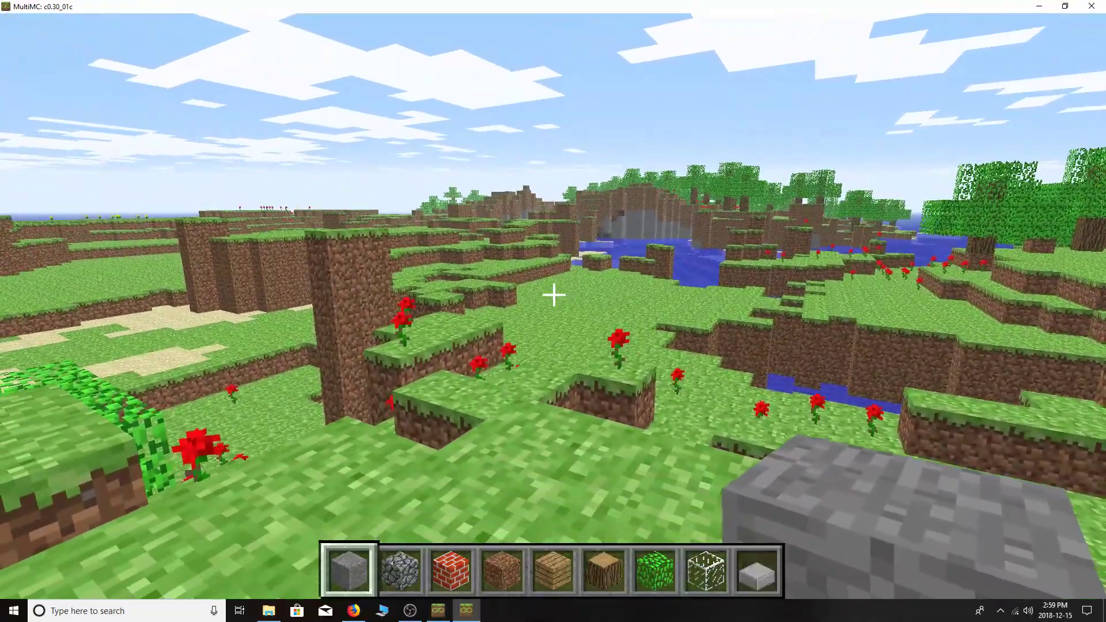
key("Escape")
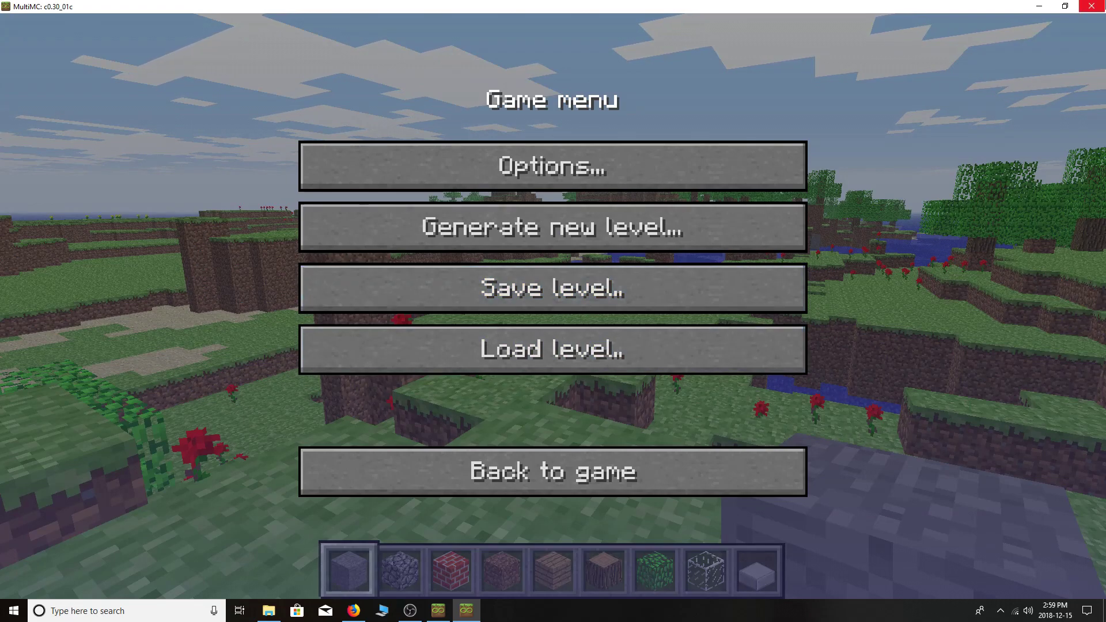
Quit Minecraft, close MultiMC, and bring Firefox back up.
left_click(1092, 6)
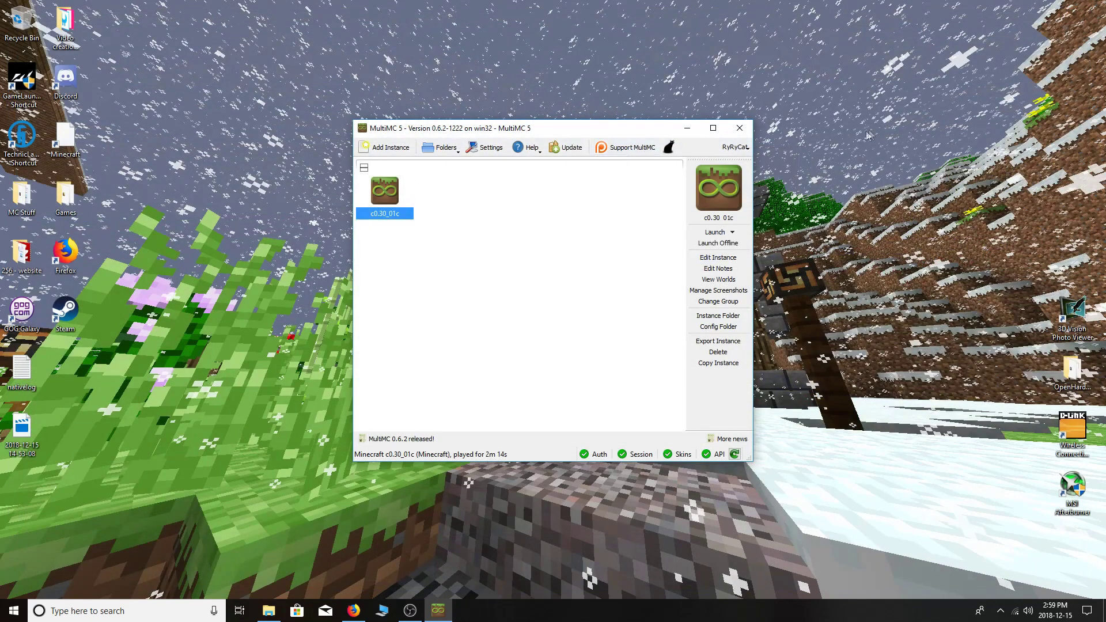
left_click(739, 129)
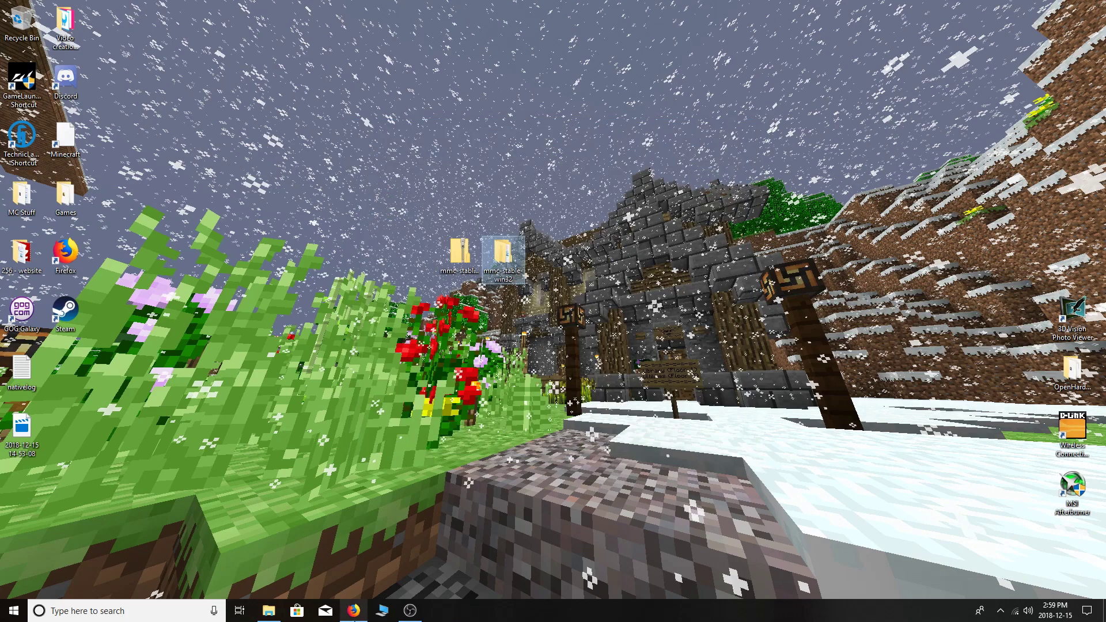
left_click(354, 609)
Go from the Retrocraft site's Servers page to the Retrocraft Launcher releases, showing v20171130.0a.
left_click(314, 132)
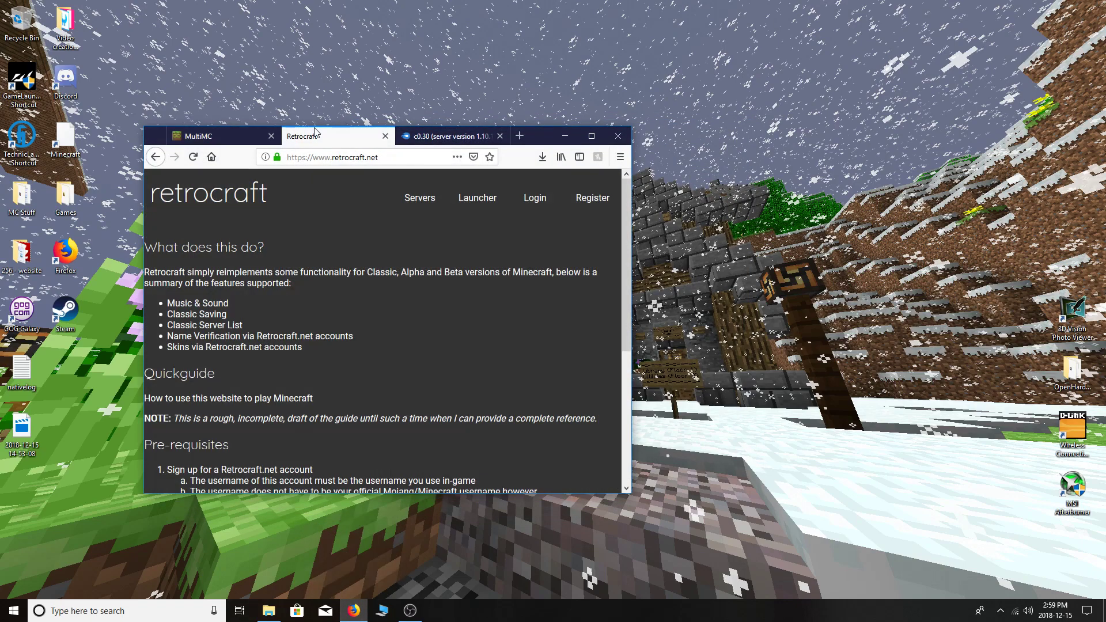
left_click(599, 135)
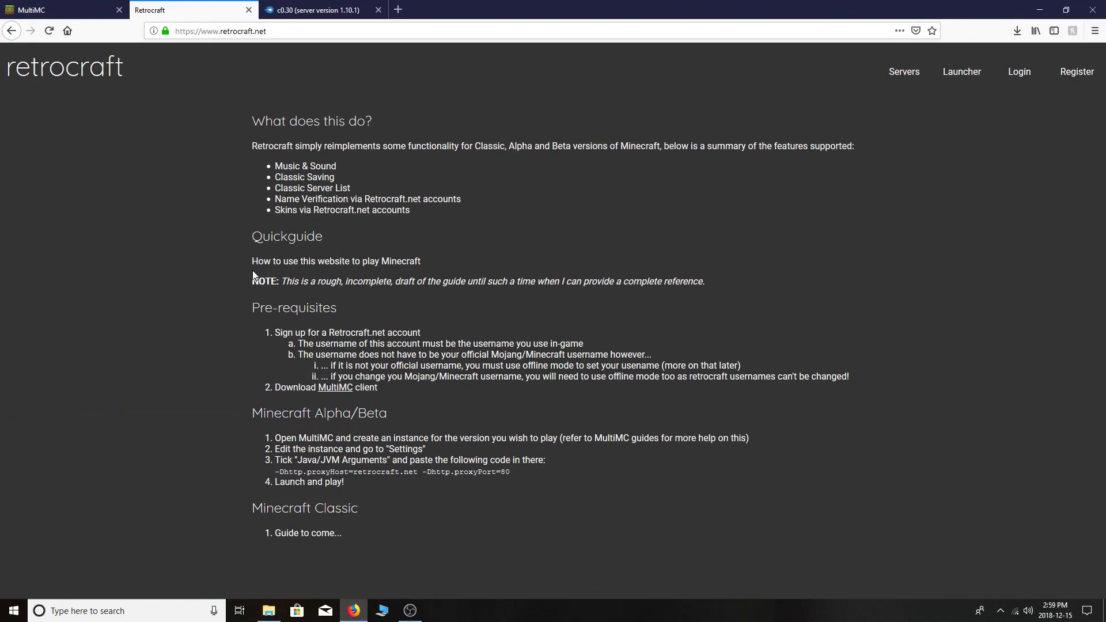
left_click(901, 75)
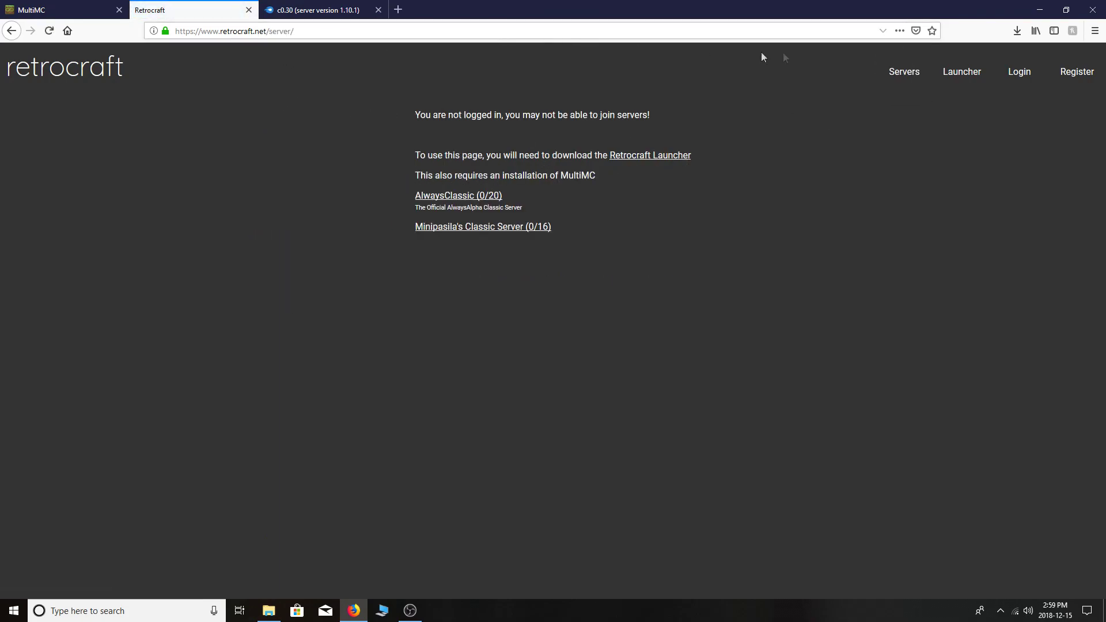
left_click(971, 85)
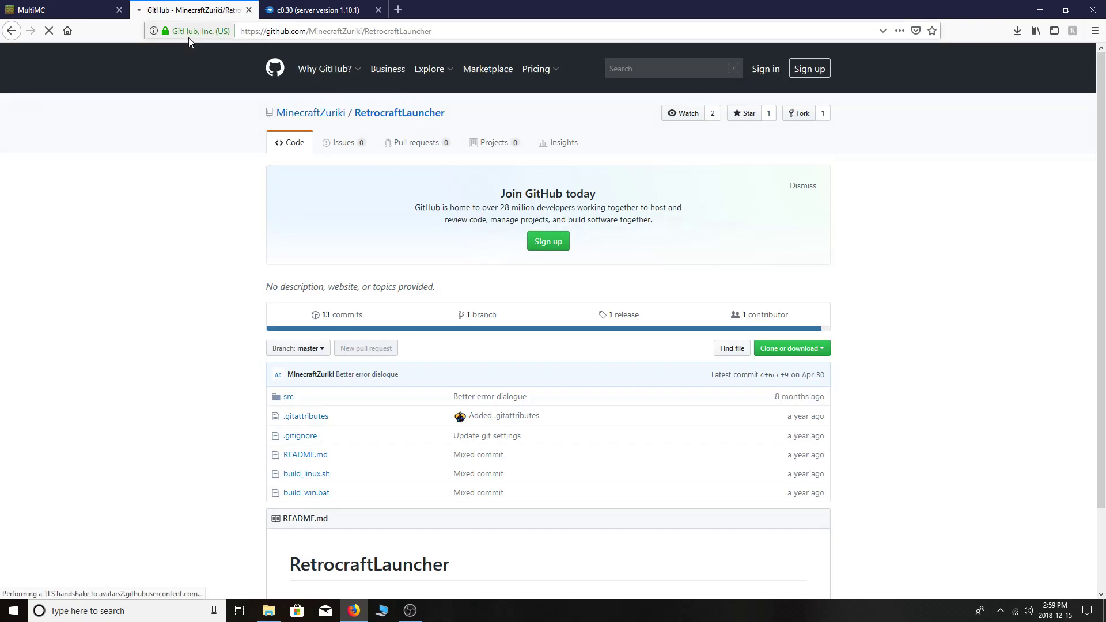
left_click(619, 314)
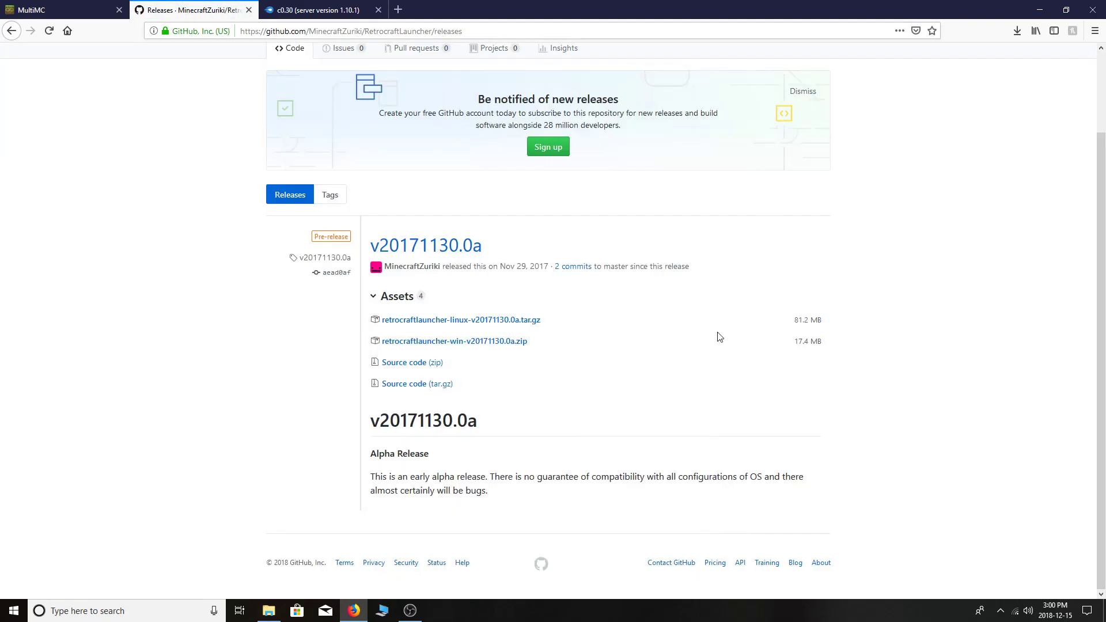